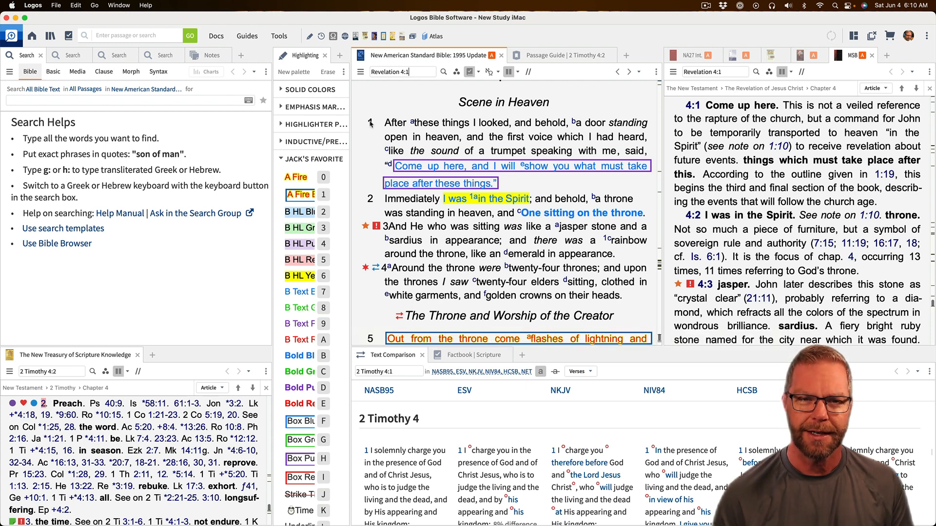
# Read through Revelation chapters 4 and 5 in the New American Standard Bible alongside the linked study notes
pyautogui.scroll(-10, 436, 193)
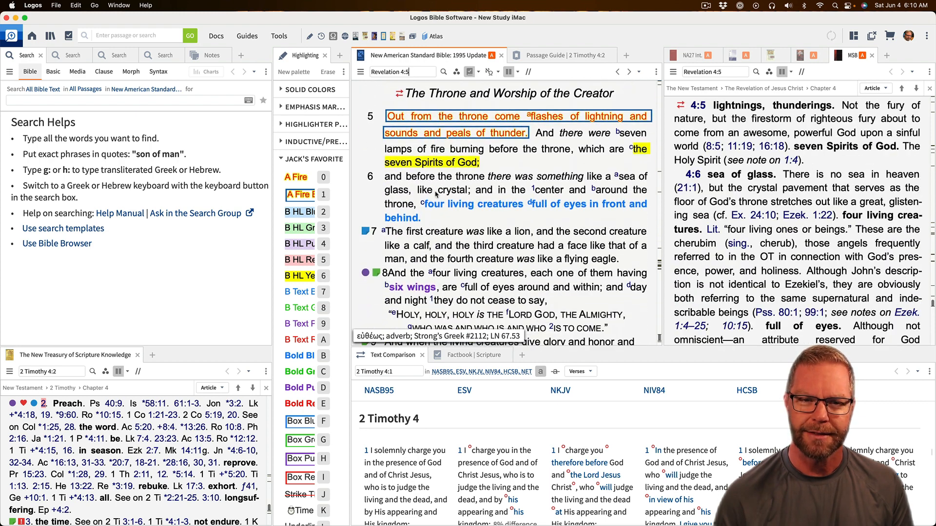
pyautogui.scroll(-10, 436, 193)
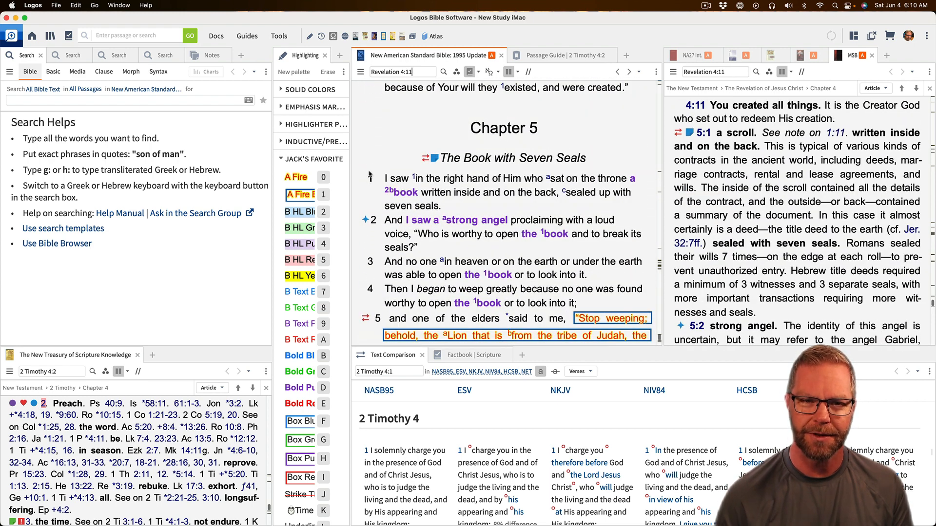
pyautogui.scroll(-6, 374, 182)
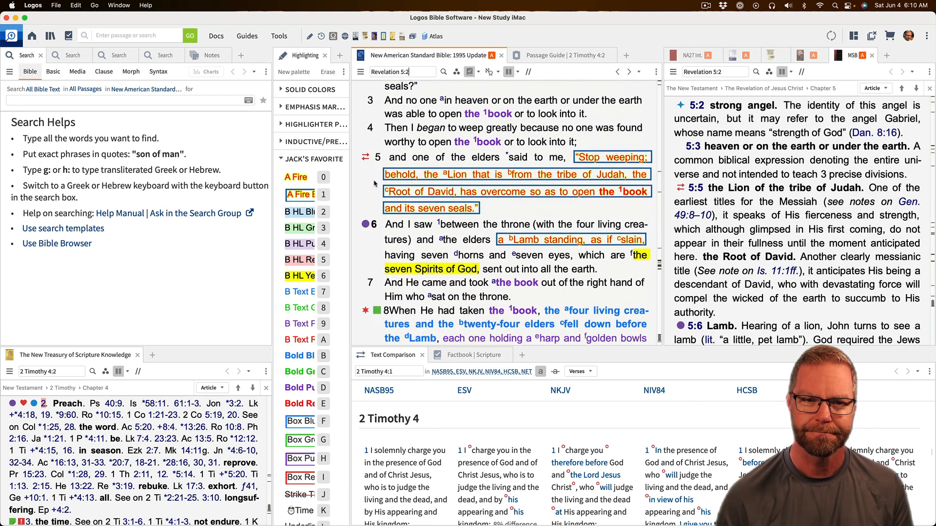
pyautogui.scroll(-8, 379, 202)
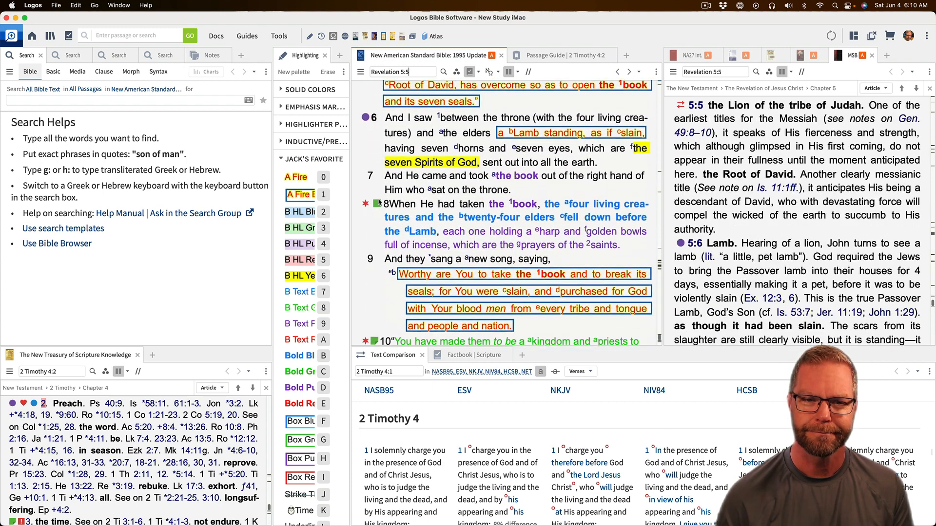
pyautogui.scroll(-1, 379, 202)
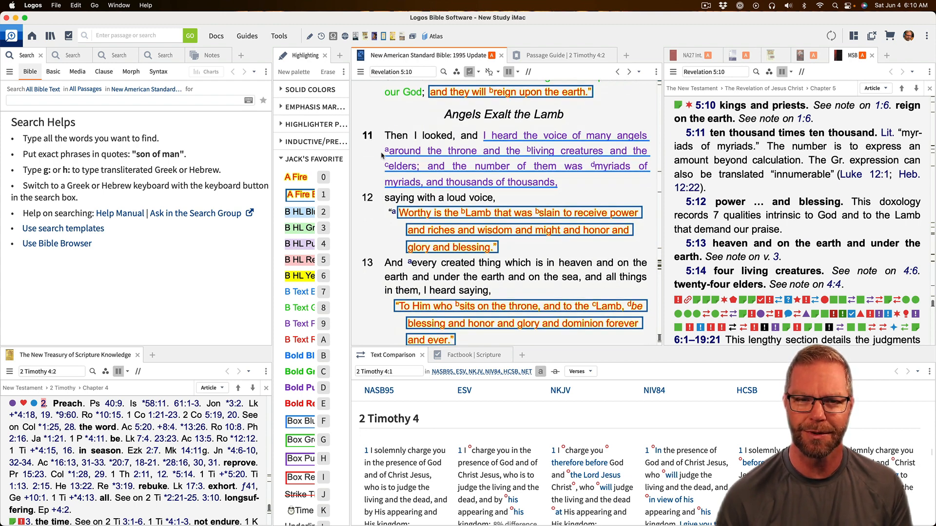
pyautogui.scroll(9, 383, 166)
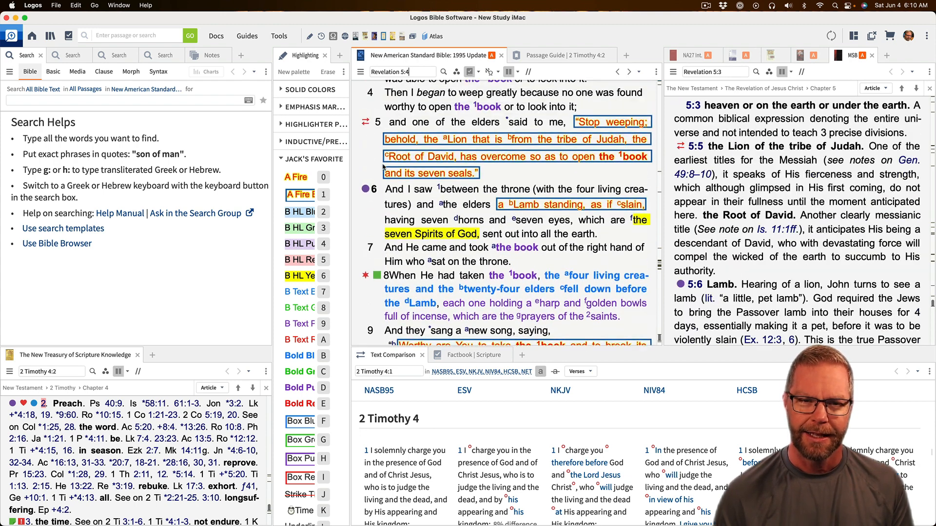
pyautogui.scroll(10, 383, 167)
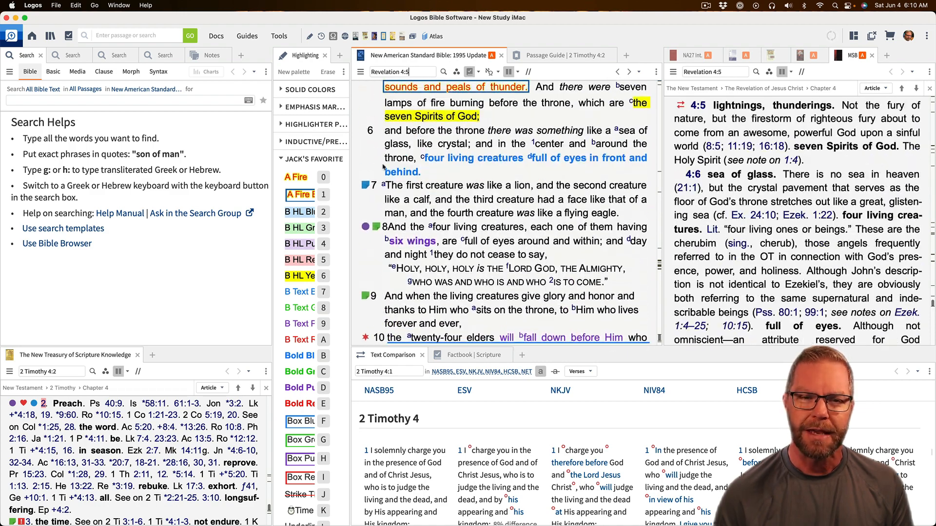
pyautogui.scroll(8, 384, 167)
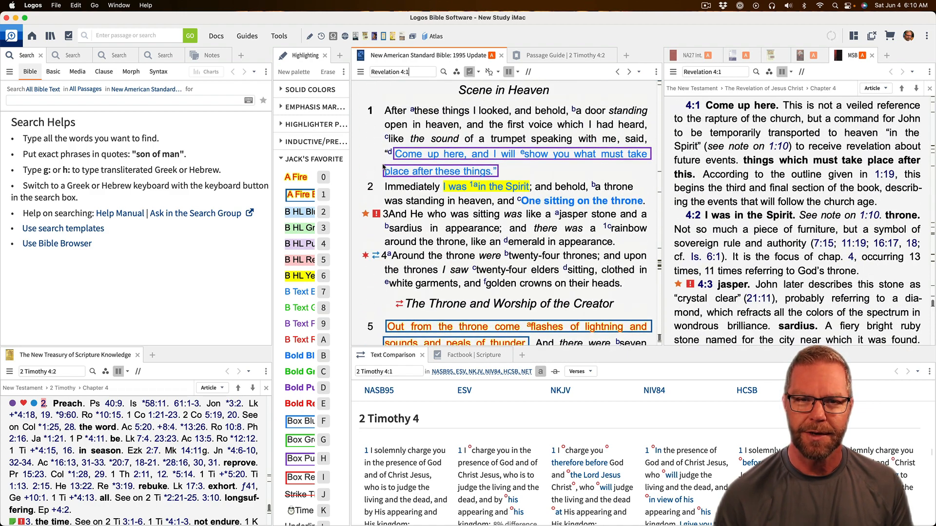
pyautogui.scroll(2, 384, 167)
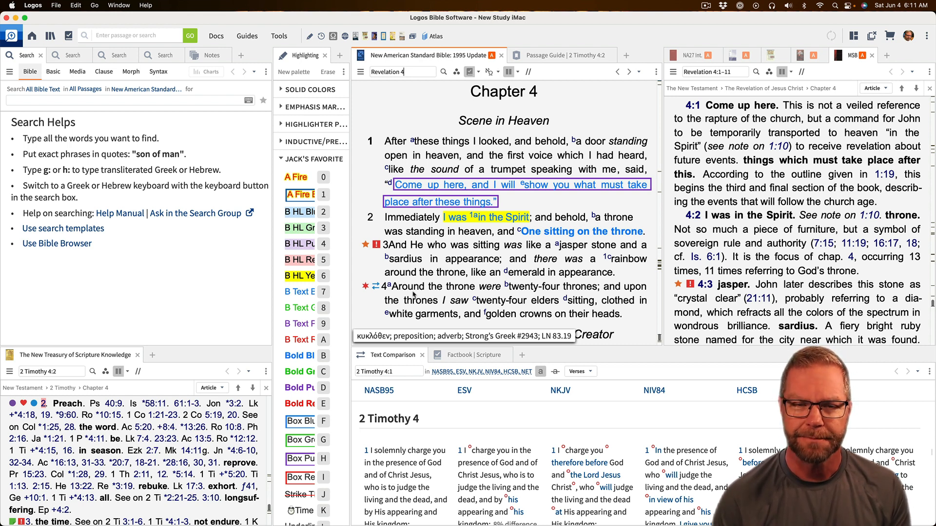
# Review Revelation 4:1-11 for the passage divisions and section headings
pyautogui.scroll(-2, 413, 294)
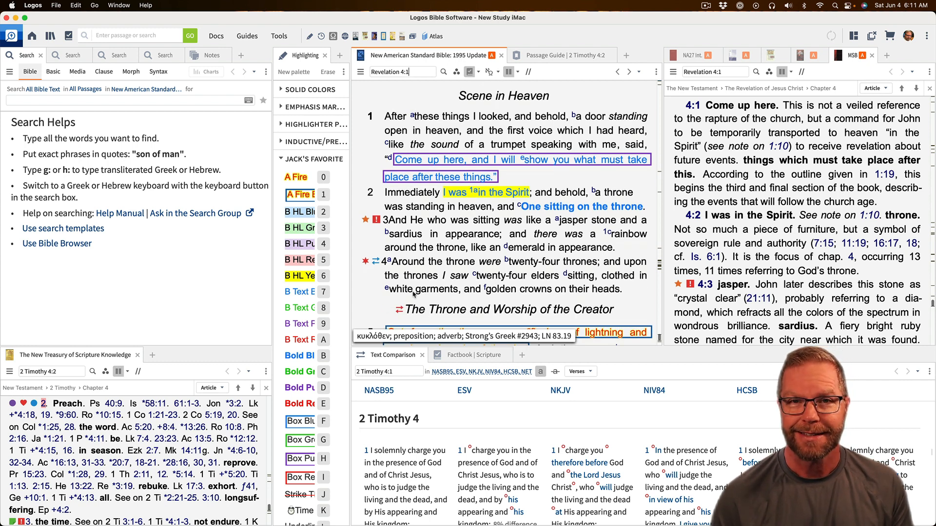
pyautogui.scroll(-2, 413, 294)
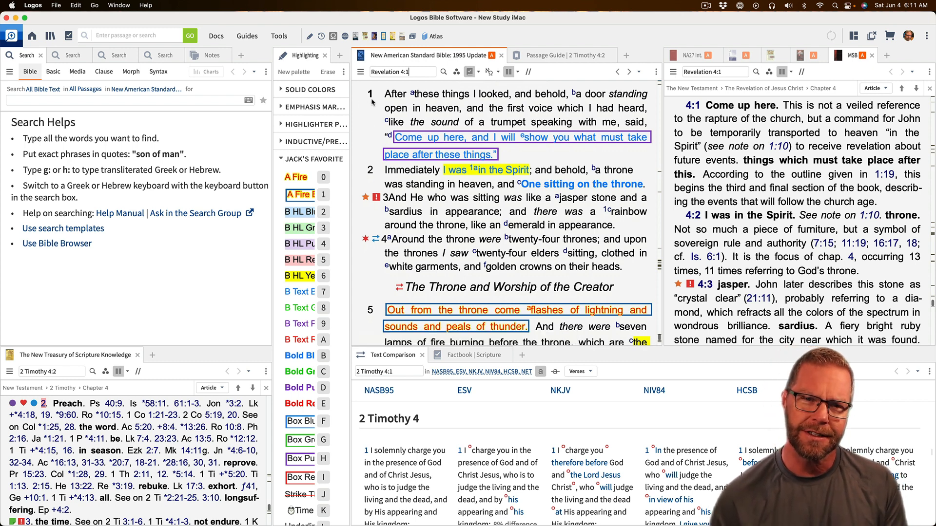
pyautogui.scroll(-10, 398, 97)
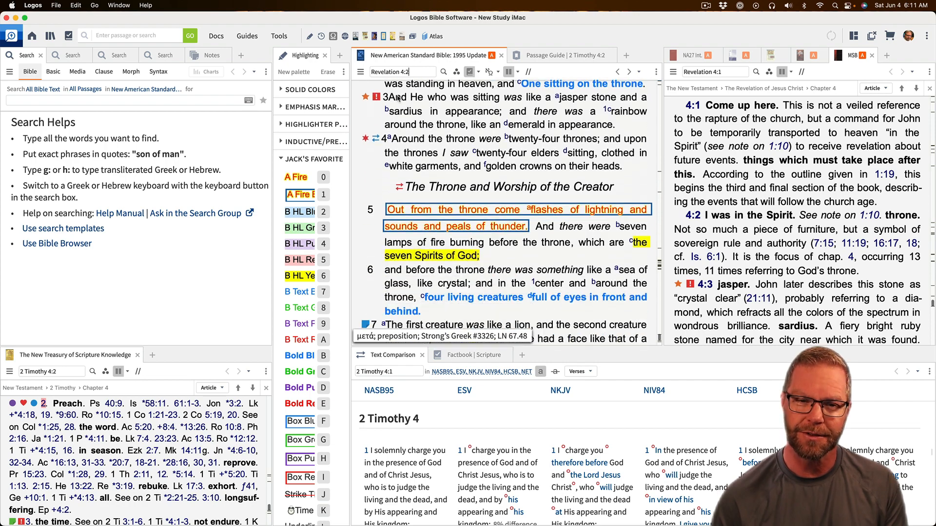
pyautogui.scroll(-3, 397, 98)
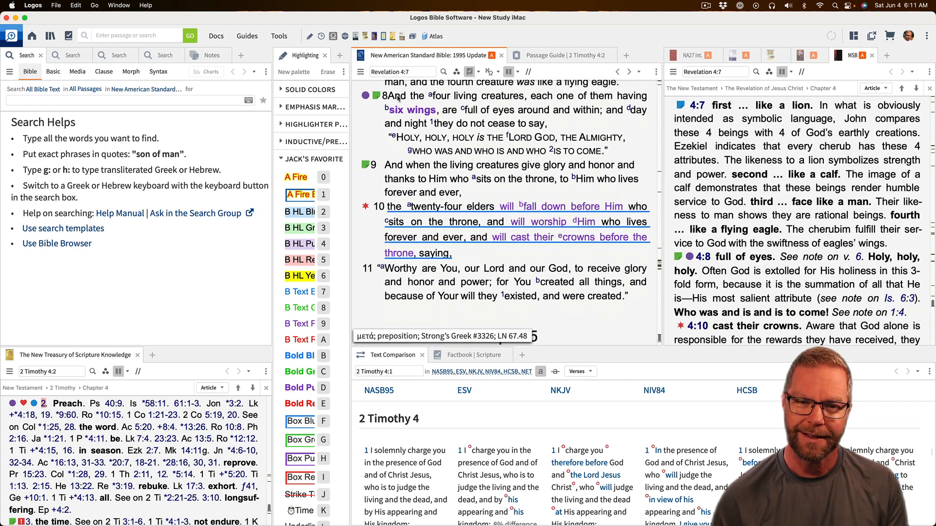
pyautogui.scroll(5, 397, 98)
pyautogui.scroll(5, 397, 99)
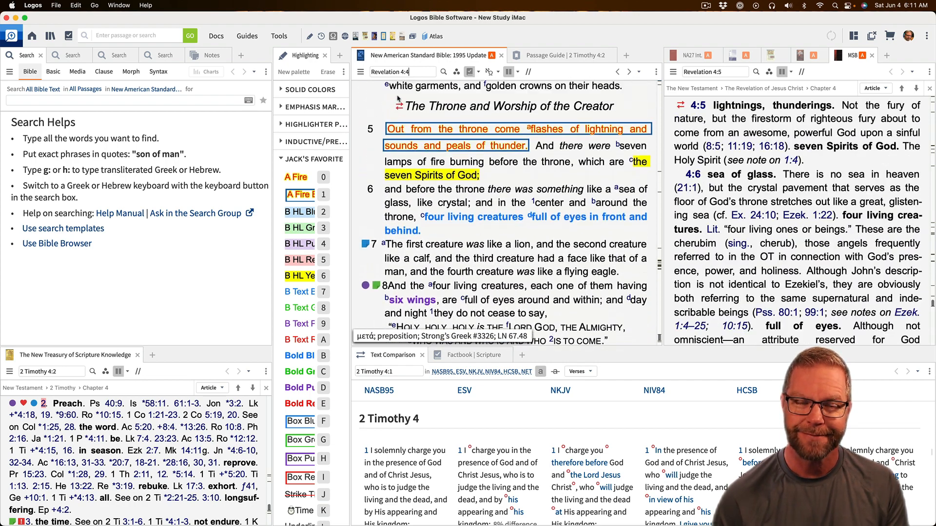
pyautogui.scroll(1, 398, 98)
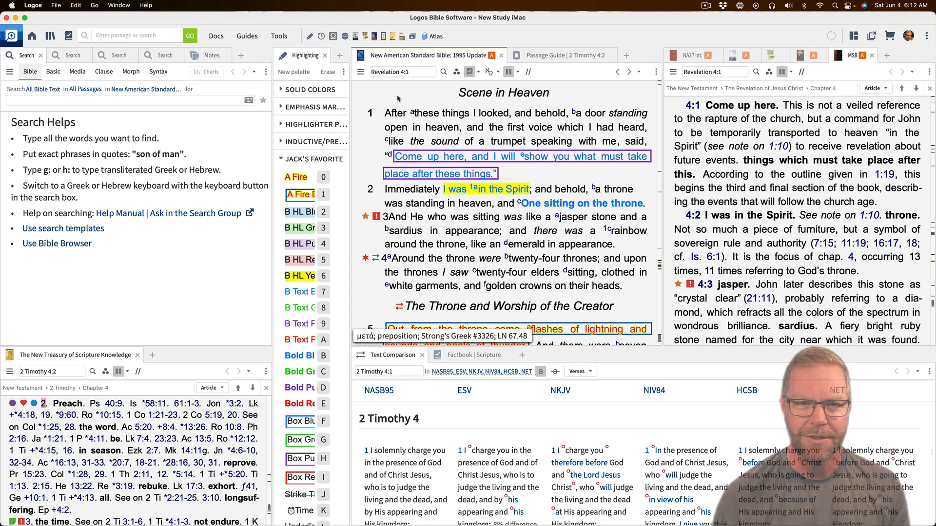
# Create a new sentence diagram and title it "Revelation 4:1-4*"
pyautogui.click(279, 36)
pyautogui.scroll(-1, 452, 116)
pyautogui.click(469, 78)
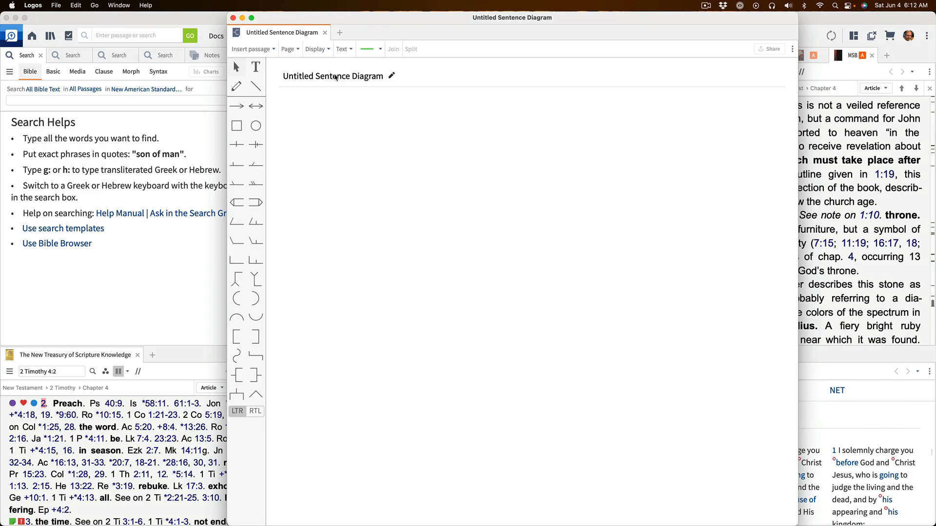
pyautogui.click(393, 77)
pyautogui.write('Revelation 4:1-4*')
pyautogui.click(348, 130)
# Insert Revelation 4:1-4 from the NASB95 as a Text Flow diagram with no alternate line
pyautogui.click(299, 52)
pyautogui.click(351, 49)
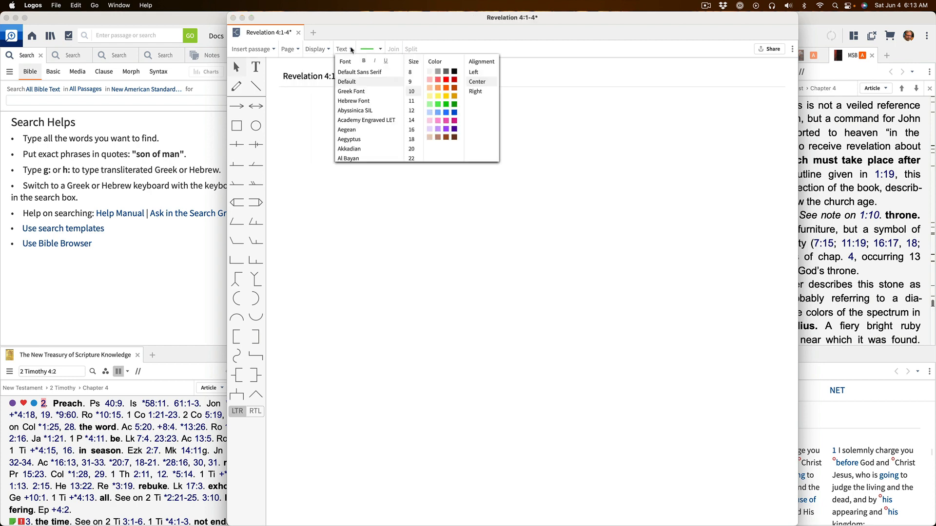
pyautogui.click(272, 49)
pyautogui.click(366, 67)
pyautogui.click(368, 92)
pyautogui.write('Rev 4:1-4')
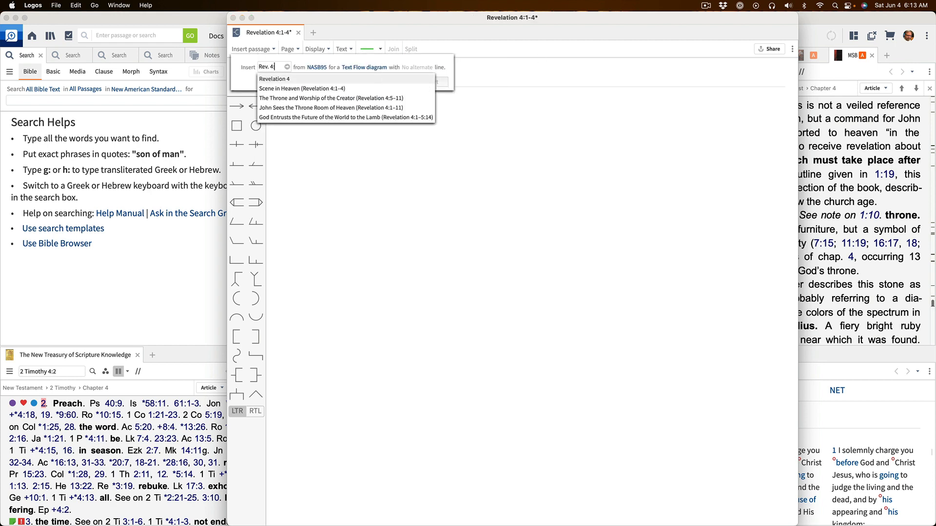
pyautogui.click(433, 82)
# Shift the passage heading towards the middle of the page and widen the passage's text block
pyautogui.moveTo(337, 121); pyautogui.dragTo(435, 123)
pyautogui.moveTo(573, 177); pyautogui.dragTo(875, 178)
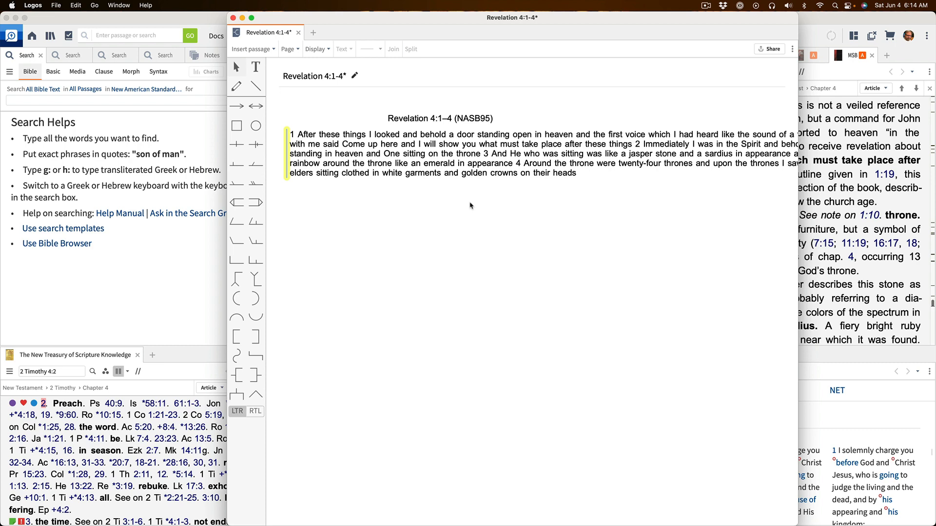
# Break verse 1 into stepped lines at "I looked", "behold", "a door" and "the first voice", setting each "and" apart, and widen the diagram window
pyautogui.moveTo(370, 135); pyautogui.dragTo(410, 144)
pyautogui.moveTo(448, 145); pyautogui.dragTo(474, 173)
pyautogui.moveTo(605, 174); pyautogui.dragTo(459, 183)
pyautogui.moveTo(475, 183)
pyautogui.mouseDown()
pyautogui.moveTo(484, 192)
pyautogui.moveTo(479, 176)
pyautogui.mouseUp()
pyautogui.moveTo(797, 292); pyautogui.dragTo(902, 294)
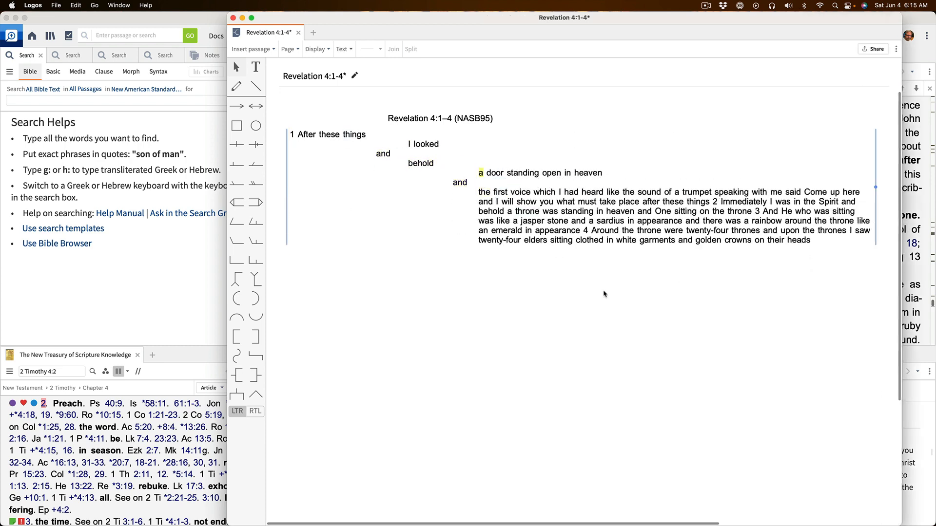
# Split the rest of verse 1 into lines starting at "like the sound", "Come up here" and "I will show", with "and" set apart
pyautogui.moveTo(613, 193); pyautogui.dragTo(503, 222)
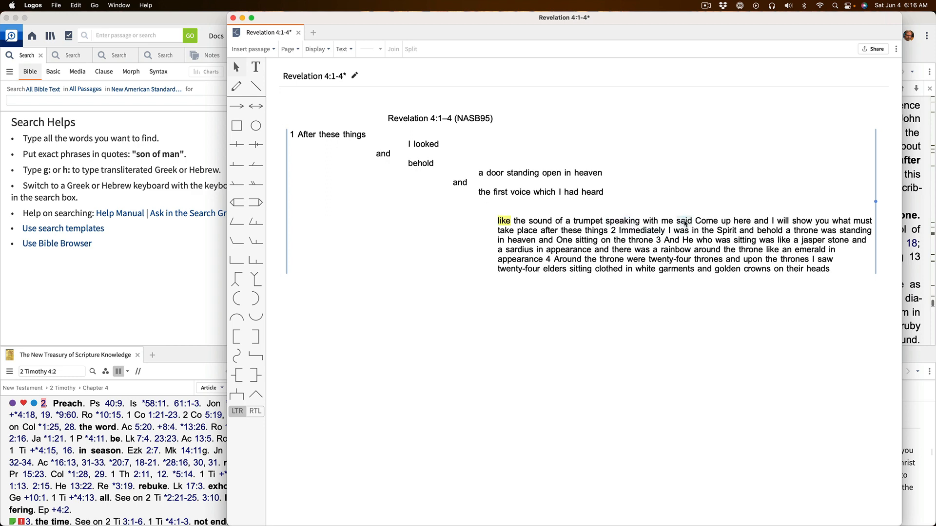
pyautogui.moveTo(693, 222); pyautogui.dragTo(414, 267)
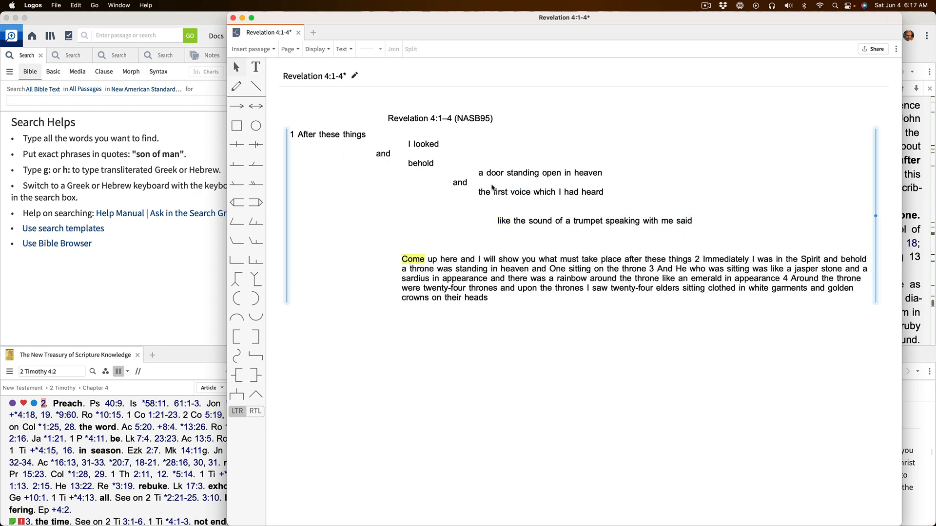
pyautogui.moveTo(467, 260); pyautogui.dragTo(404, 279)
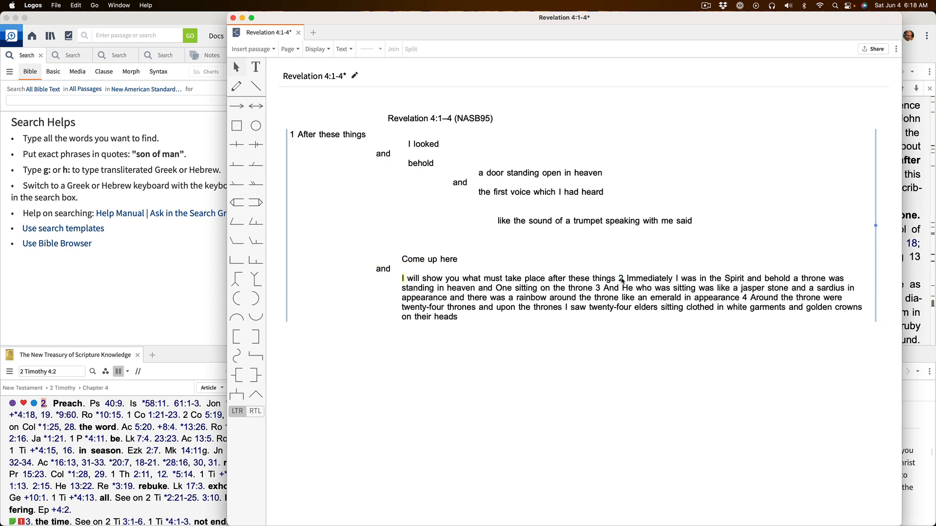
# Split verse 2 into lines at "Immediately", "behold a throne" and an indented "One sitting", with each "and" outdented on its own line
pyautogui.moveTo(621, 280); pyautogui.dragTo(404, 298)
pyautogui.moveTo(537, 298); pyautogui.dragTo(382, 308)
pyautogui.moveTo(405, 308); pyautogui.dragTo(415, 318)
pyautogui.moveTo(567, 317); pyautogui.dragTo(383, 327)
pyautogui.moveTo(401, 327); pyautogui.dragTo(441, 337)
# Split verse 3 into lines at "And" and "He who was", with "a jasper stone", "a sardius" and "there was a rainbow" indented and joined by outdented "and" lines
pyautogui.moveTo(535, 337); pyautogui.dragTo(371, 346)
pyautogui.moveTo(401, 346); pyautogui.dragTo(408, 356)
pyautogui.moveTo(515, 356); pyautogui.dragTo(557, 384)
pyautogui.moveTo(552, 365); pyautogui.dragTo(558, 366)
pyautogui.moveTo(659, 386); pyautogui.dragTo(535, 394)
pyautogui.moveTo(554, 394); pyautogui.dragTo(561, 404)
# Split verse 4 into lines at "Around the throne" and "upon the thrones", with "sitting", "clothed" and "golden crowns" deeply indented
pyautogui.moveTo(835, 404); pyautogui.dragTo(404, 423)
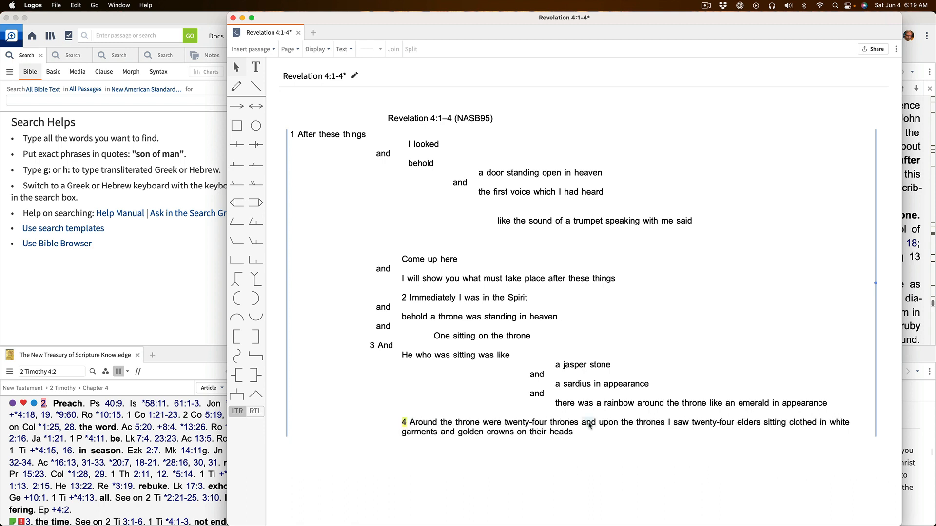
pyautogui.moveTo(589, 424); pyautogui.dragTo(383, 433)
pyautogui.moveTo(403, 433); pyautogui.dragTo(411, 442)
pyautogui.moveTo(577, 443); pyautogui.dragTo(597, 452)
pyautogui.moveTo(624, 453); pyautogui.dragTo(602, 471)
pyautogui.moveTo(697, 471); pyautogui.dragTo(594, 481)
pyautogui.moveTo(597, 452); pyautogui.dragTo(617, 452)
pyautogui.moveTo(600, 471); pyautogui.dragTo(618, 491)
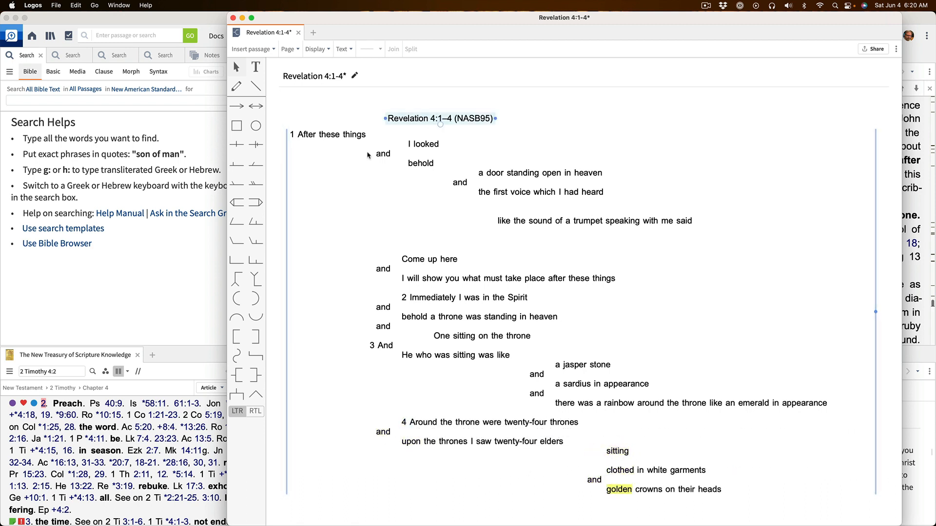
# Move the lines from "Come up here" through "One sitting on the throne" up to close the gap below "like the sound of a trumpet"
pyautogui.moveTo(412, 259); pyautogui.dragTo(413, 230)
pyautogui.moveTo(382, 269); pyautogui.dragTo(382, 241)
pyautogui.moveTo(404, 278); pyautogui.dragTo(404, 250)
pyautogui.moveTo(404, 298); pyautogui.dragTo(382, 279)
pyautogui.moveTo(414, 317); pyautogui.dragTo(414, 289)
pyautogui.moveTo(383, 327); pyautogui.dragTo(383, 298)
pyautogui.moveTo(442, 336); pyautogui.dragTo(441, 308)
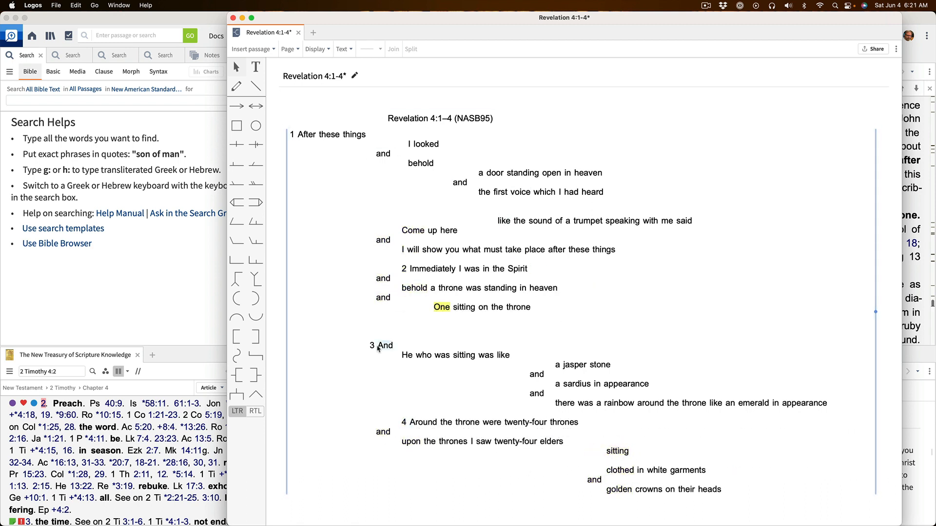
# Move the verse 3 and 4 lines up below verse 2, keeping "golden crowns on their heads" on its own line
pyautogui.moveTo(379, 347); pyautogui.dragTo(378, 318)
pyautogui.moveTo(407, 356); pyautogui.dragTo(407, 327)
pyautogui.moveTo(557, 365); pyautogui.dragTo(537, 347)
pyautogui.moveTo(557, 385); pyautogui.dragTo(557, 356)
pyautogui.moveTo(537, 394); pyautogui.dragTo(537, 366)
pyautogui.moveTo(564, 404); pyautogui.dragTo(563, 375)
pyautogui.moveTo(405, 423); pyautogui.dragTo(405, 394)
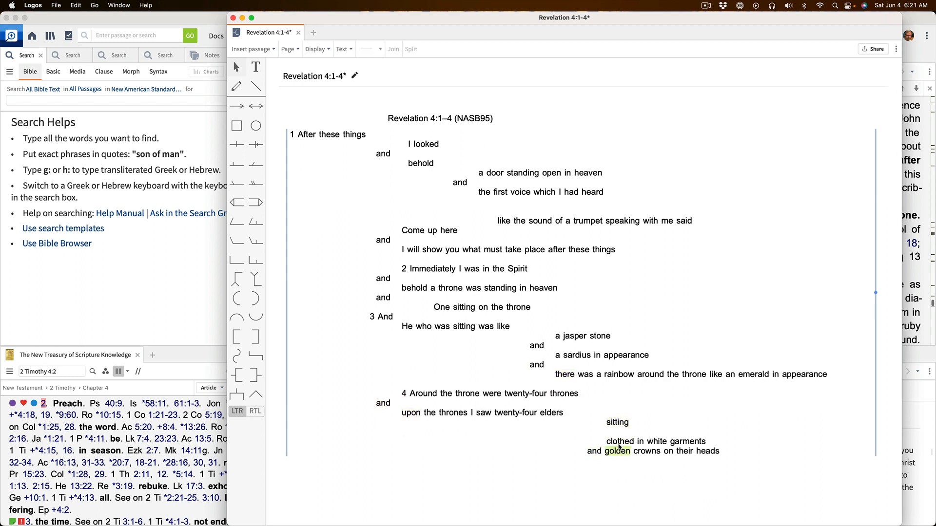
pyautogui.moveTo(618, 446); pyautogui.dragTo(619, 457)
# Format the verbs and their subject words throughout verses 1-4, from "I looked" to "clothed", as bold red text
pyautogui.click(410, 144)
pyautogui.keyDown('super'); pyautogui.click(426, 145); pyautogui.keyUp('super')
pyautogui.keyDown('super'); pyautogui.click(421, 163); pyautogui.keyUp('super')
pyautogui.keyDown('super'); pyautogui.click(523, 173); pyautogui.keyUp('super')
pyautogui.keyDown('super'); pyautogui.click(560, 193); pyautogui.keyUp('super')
pyautogui.keyDown('super'); pyautogui.click(571, 193); pyautogui.keyUp('super')
pyautogui.keyDown('super'); pyautogui.click(592, 192); pyautogui.keyUp('super')
pyautogui.keyDown('super'); pyautogui.click(622, 221); pyautogui.keyUp('super')
pyautogui.keyDown('super'); pyautogui.click(684, 221); pyautogui.keyUp('super')
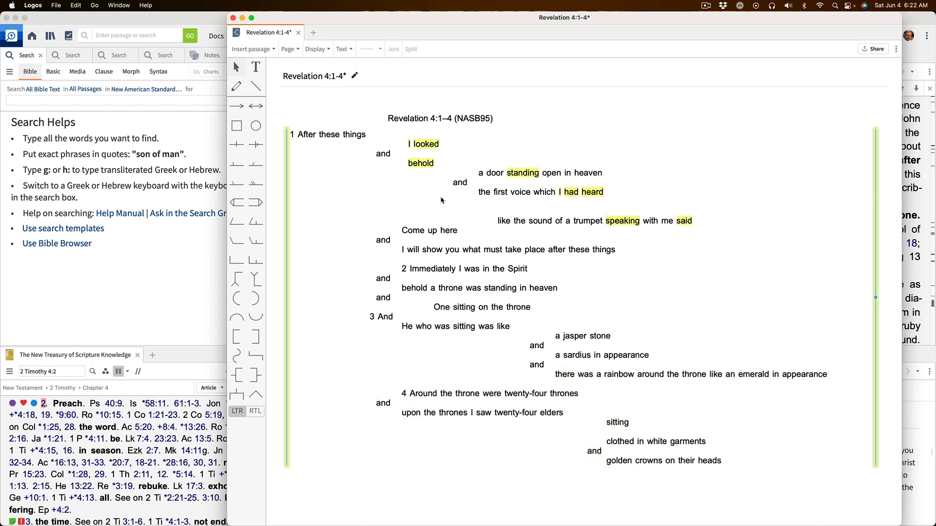
pyautogui.keyDown('super'); pyautogui.click(472, 270); pyautogui.keyUp('super')
pyautogui.keyDown('super'); pyautogui.click(414, 288); pyautogui.keyUp('super')
pyautogui.keyDown('super'); pyautogui.click(474, 288); pyautogui.keyUp('super')
pyautogui.keyDown('super'); pyautogui.click(500, 289); pyautogui.keyUp('super')
pyautogui.keyDown('super'); pyautogui.click(441, 308); pyautogui.keyUp('super')
pyautogui.keyDown('super'); pyautogui.click(464, 308); pyautogui.keyUp('super')
pyautogui.keyDown('super'); pyautogui.click(442, 327); pyautogui.keyUp('super')
pyautogui.keyDown('super'); pyautogui.click(464, 327); pyautogui.keyUp('super')
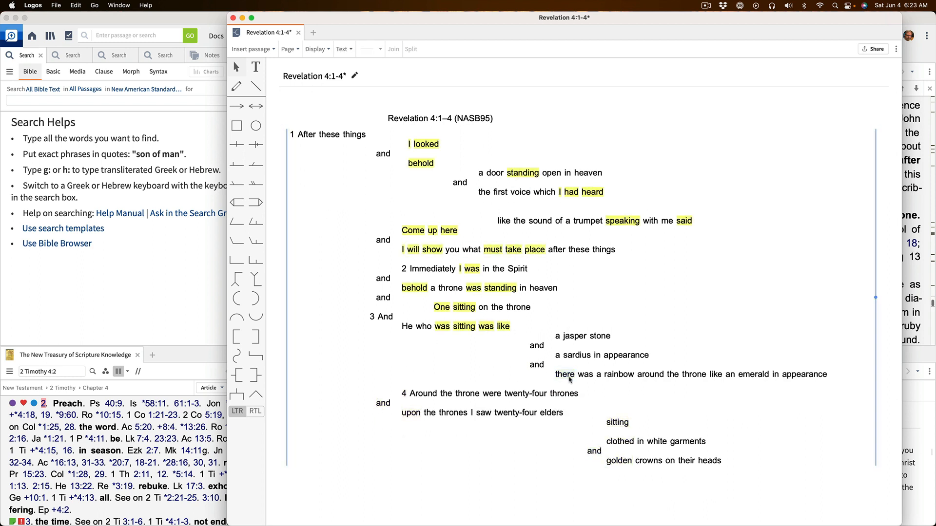
pyautogui.keyDown('super'); pyautogui.click(617, 423); pyautogui.keyUp('super')
pyautogui.keyDown('super'); pyautogui.click(620, 441); pyautogui.keyUp('super')
pyautogui.click(344, 50)
pyautogui.click(370, 98)
pyautogui.click(679, 301)
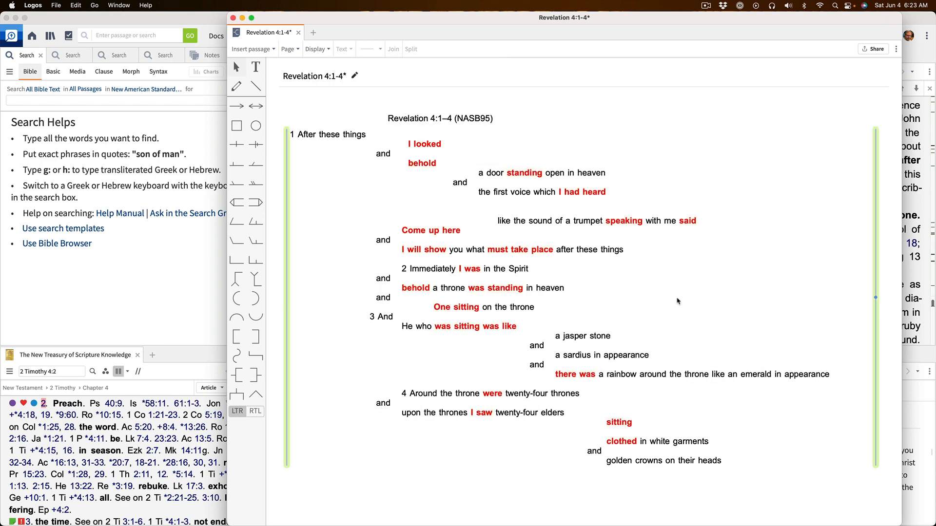
# Move "I looked" and "behold" slightly to the left so they align with the lines further down
pyautogui.moveTo(422, 144); pyautogui.dragTo(415, 145)
pyautogui.moveTo(421, 164); pyautogui.dragTo(414, 163)
pyautogui.click(628, 430)
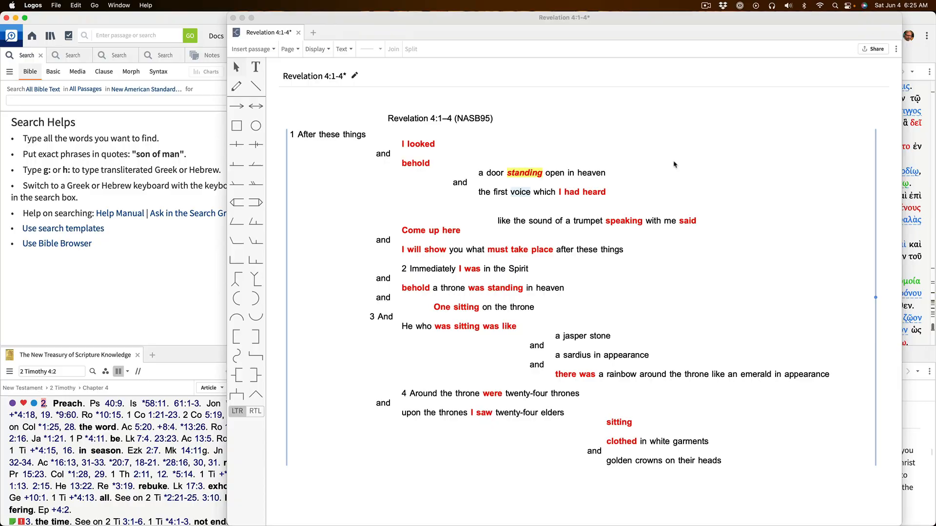
# Italicise "there was" in verse 3
pyautogui.hotkey('ctrl', 'Up')
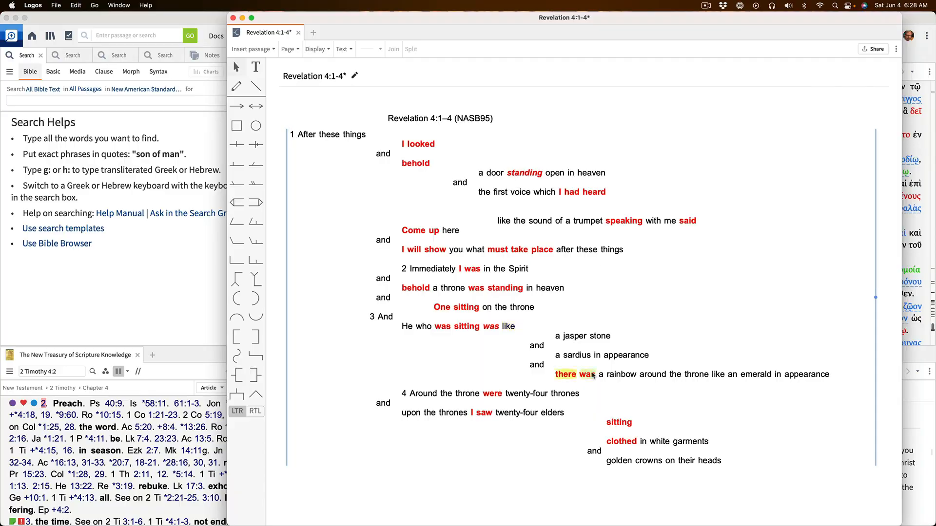
pyautogui.click(344, 49)
# Shift the first lines of verse 4 down and place "like an emerald in appearance" on its own indented line above them
pyautogui.moveTo(404, 394); pyautogui.dragTo(404, 404)
pyautogui.moveTo(383, 403); pyautogui.dragTo(383, 413)
pyautogui.moveTo(411, 413); pyautogui.dragTo(410, 423)
pyautogui.moveTo(718, 375); pyautogui.dragTo(645, 394)
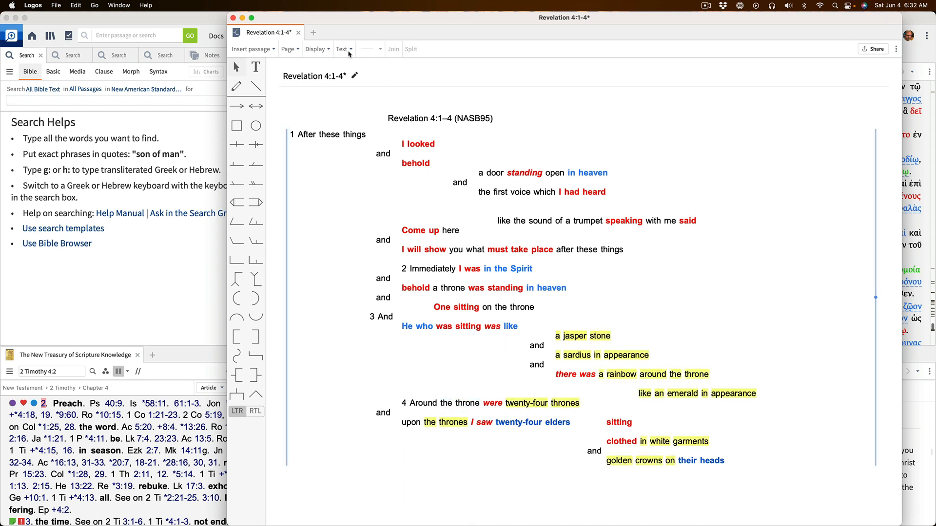
# Colour the descriptive phrases in verses 3 and 4 bold purple, and "a throne" and "on the throne" in verse 2 bold blue
pyautogui.click(349, 49)
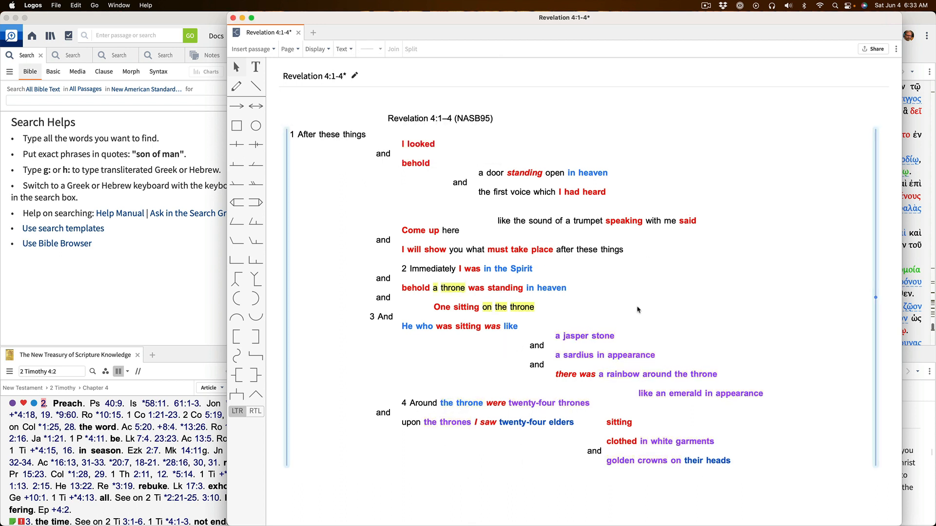
pyautogui.click(344, 49)
pyautogui.click(454, 117)
# Make "you" and "with me" in verse 1 bold green
pyautogui.click(455, 252)
pyautogui.keyDown('super'); pyautogui.click(653, 221); pyautogui.keyUp('super')
pyautogui.keyDown('super'); pyautogui.click(669, 221); pyautogui.keyUp('super')
pyautogui.click(344, 49)
pyautogui.click(453, 104)
# Make "the first voice" in verse 1 bold blue and "like the sound of a trumpet" bold grey
pyautogui.keyDown('super'); pyautogui.click(526, 194); pyautogui.keyUp('super')
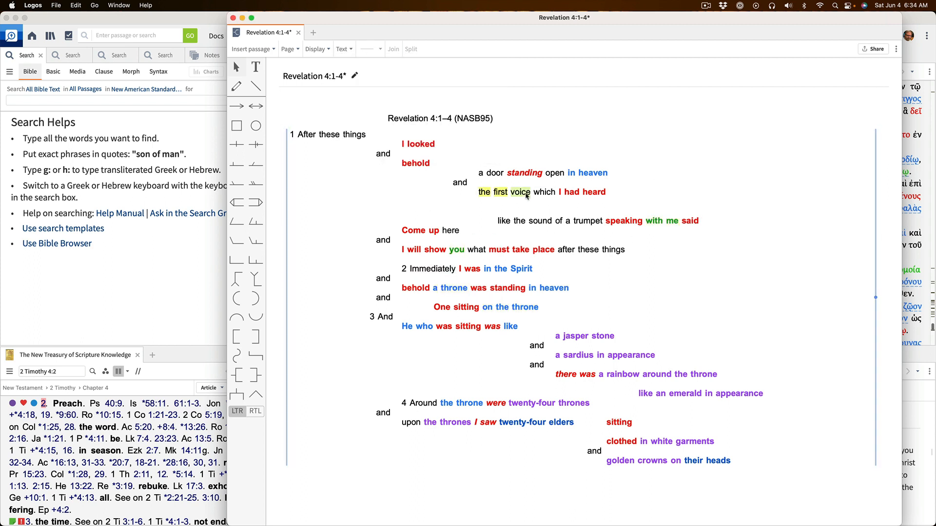
pyautogui.click(344, 49)
pyautogui.click(453, 117)
pyautogui.click(732, 325)
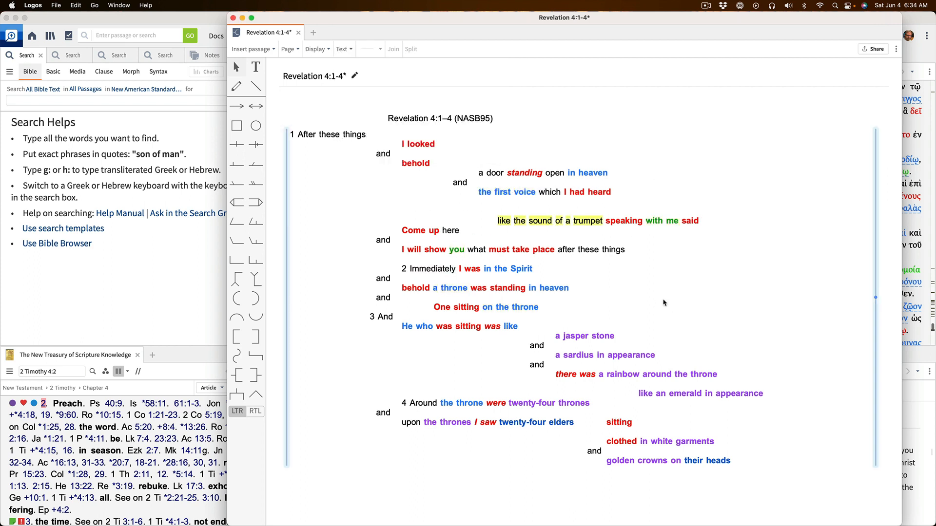
pyautogui.click(342, 49)
# Make both occurrences of "these things" in verse 1 bold magenta
pyautogui.click(344, 134)
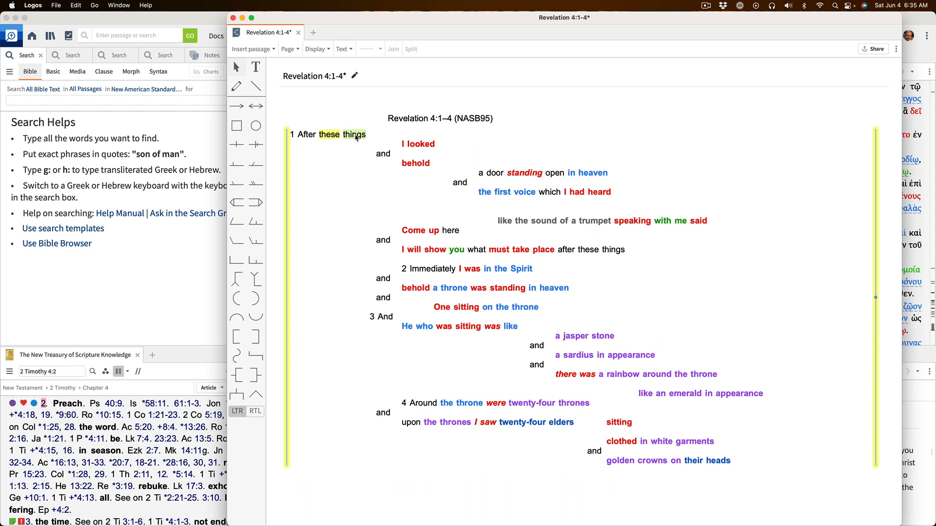
pyautogui.keyDown('super'); pyautogui.click(602, 249); pyautogui.keyUp('super')
pyautogui.click(344, 49)
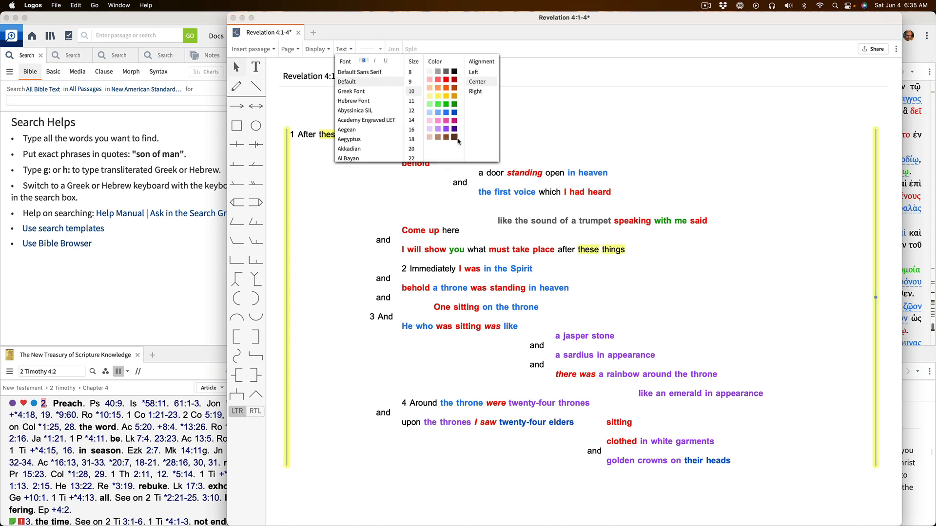
pyautogui.click(463, 97)
# Make "a door" and "open" in verse 1 bold bright green
pyautogui.click(554, 172)
pyautogui.keyDown('super'); pyautogui.click(495, 173); pyautogui.keyUp('super')
pyautogui.click(344, 49)
pyautogui.click(453, 105)
# Make the connecting words such as "After", "and", "which" and "here" bold brown, and centre the passage title above the diagram
pyautogui.click(307, 134)
pyautogui.keyDown('super'); pyautogui.click(382, 154); pyautogui.keyUp('super')
pyautogui.keyDown('super'); pyautogui.click(459, 182); pyautogui.keyUp('super')
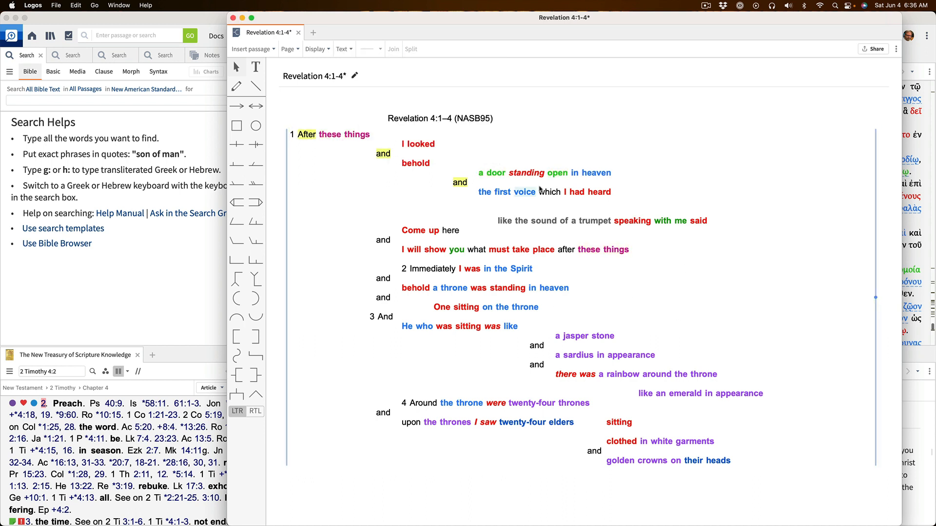
pyautogui.keyDown('super'); pyautogui.click(549, 192); pyautogui.keyUp('super')
pyautogui.keyDown('super'); pyautogui.click(450, 230); pyautogui.keyUp('super')
pyautogui.keyDown('super'); pyautogui.click(383, 240); pyautogui.keyUp('super')
pyautogui.moveTo(439, 118); pyautogui.dragTo(492, 120)
# Draw green lines beneath "After these things" and "behold", plus a vertical line from "I looked" down to verse 4
pyautogui.click(256, 86)
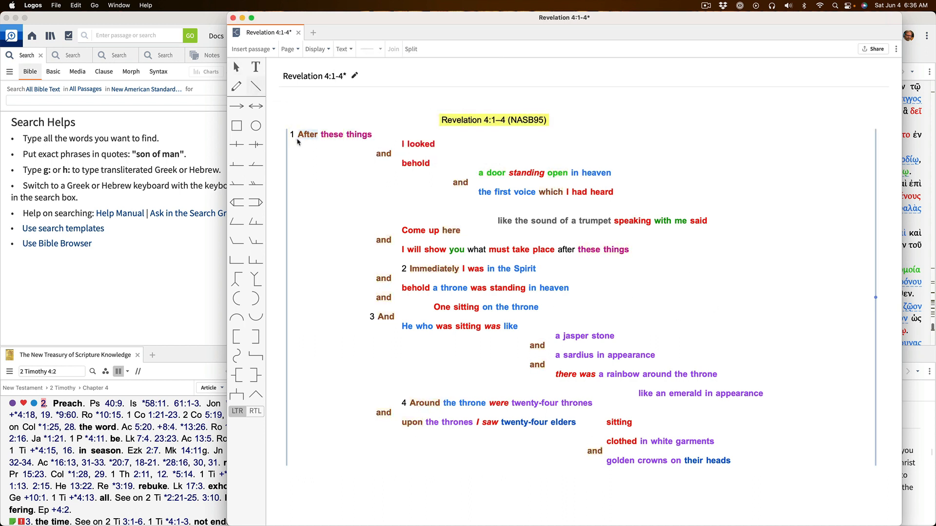
pyautogui.moveTo(297, 139); pyautogui.dragTo(373, 138)
pyautogui.moveTo(398, 148)
pyautogui.mouseDown()
pyautogui.moveTo(438, 148)
pyautogui.moveTo(397, 429)
pyautogui.mouseUp()
pyautogui.moveTo(398, 168); pyautogui.dragTo(432, 168)
# Underline "a door standing open in heaven", add a bracket down to "the first voice which I had heard", and link it to "behold"
pyautogui.moveTo(475, 177); pyautogui.dragTo(615, 177)
pyautogui.moveTo(475, 177); pyautogui.dragTo(475, 197)
pyautogui.moveTo(475, 196); pyautogui.dragTo(451, 187)
pyautogui.moveTo(433, 169); pyautogui.dragTo(451, 187)
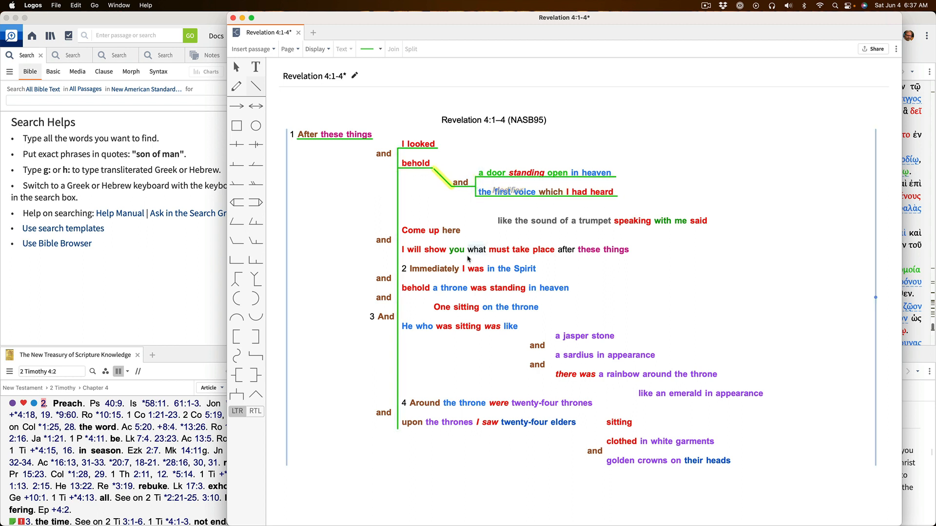
# Underline "like the sound of a trumpet speaking with me said" and "Come up here", and add an S-shaped curve beside verse 4
pyautogui.moveTo(497, 225); pyautogui.dragTo(709, 226)
pyautogui.moveTo(398, 236); pyautogui.dragTo(462, 236)
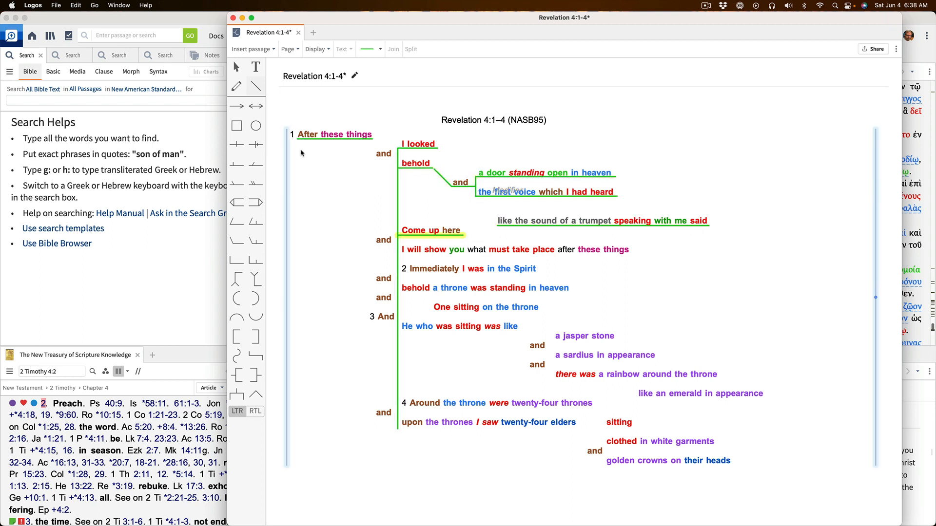
pyautogui.click(236, 355)
pyautogui.click(302, 439)
# Shorten the vertical line to end at "behold", and indent the lines from "Come up here" to "He who was sitting was like" further
pyautogui.moveTo(397, 429); pyautogui.dragTo(398, 168)
pyautogui.moveTo(412, 231); pyautogui.dragTo(438, 260)
pyautogui.moveTo(415, 269); pyautogui.dragTo(440, 280)
pyautogui.moveTo(413, 289); pyautogui.dragTo(438, 298)
pyautogui.moveTo(444, 308); pyautogui.dragTo(469, 318)
pyautogui.moveTo(409, 327); pyautogui.dragTo(435, 337)
pyautogui.moveTo(383, 250); pyautogui.dragTo(410, 250)
pyautogui.moveTo(383, 288); pyautogui.dragTo(410, 308)
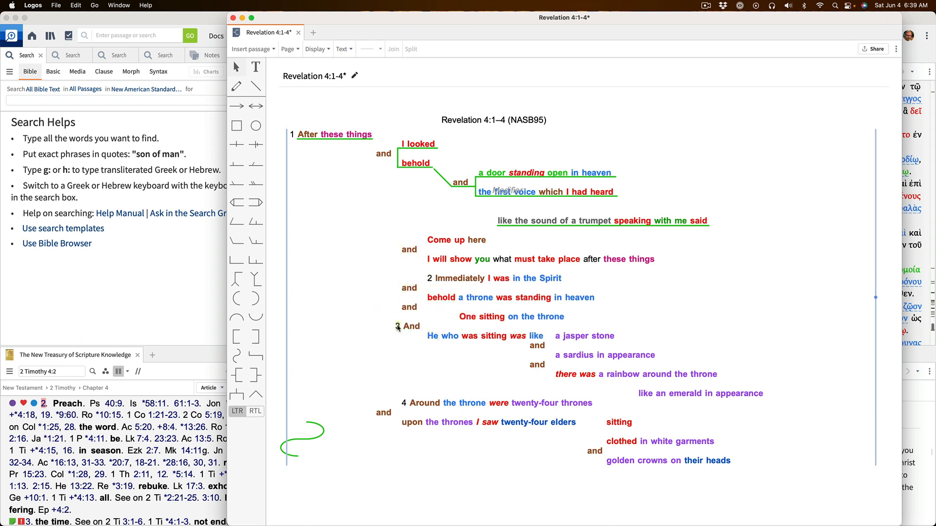
# Indent verse 4's two main lines and their "and" further, and reposition the descriptive phrases in verse 3
pyautogui.moveTo(405, 404); pyautogui.dragTo(431, 404)
pyautogui.moveTo(410, 422); pyautogui.dragTo(436, 422)
pyautogui.moveTo(382, 413); pyautogui.dragTo(404, 413)
pyautogui.moveTo(558, 336); pyautogui.dragTo(590, 346)
pyautogui.moveTo(559, 355); pyautogui.dragTo(596, 384)
pyautogui.moveTo(647, 394); pyautogui.dragTo(642, 413)
# Lower the verse 4 lines and indent "sitting", "clothed in white garments" and "golden crowns on their heads" further
pyautogui.moveTo(431, 422); pyautogui.dragTo(431, 432)
pyautogui.moveTo(436, 441); pyautogui.dragTo(436, 452)
pyautogui.moveTo(618, 461); pyautogui.dragTo(669, 461)
pyautogui.moveTo(621, 471); pyautogui.dragTo(672, 480)
pyautogui.moveTo(595, 490); pyautogui.dragTo(640, 490)
pyautogui.moveTo(620, 499); pyautogui.dragTo(671, 499)
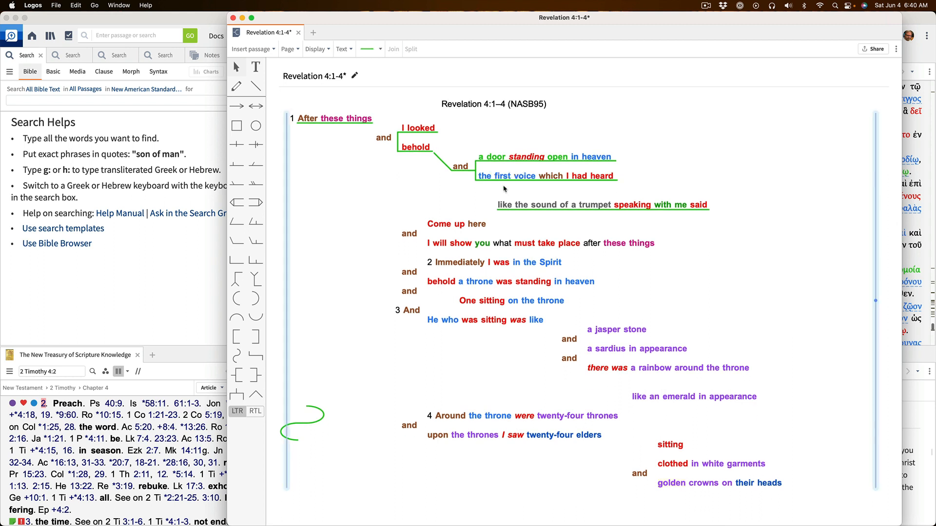
# Fit the S-shaped curve between "the first voice" and "like the sound of a trumpet", and link "After these things" to "and"
pyautogui.moveTo(433, 153); pyautogui.dragTo(432, 151)
pyautogui.moveTo(302, 423); pyautogui.dragTo(497, 210)
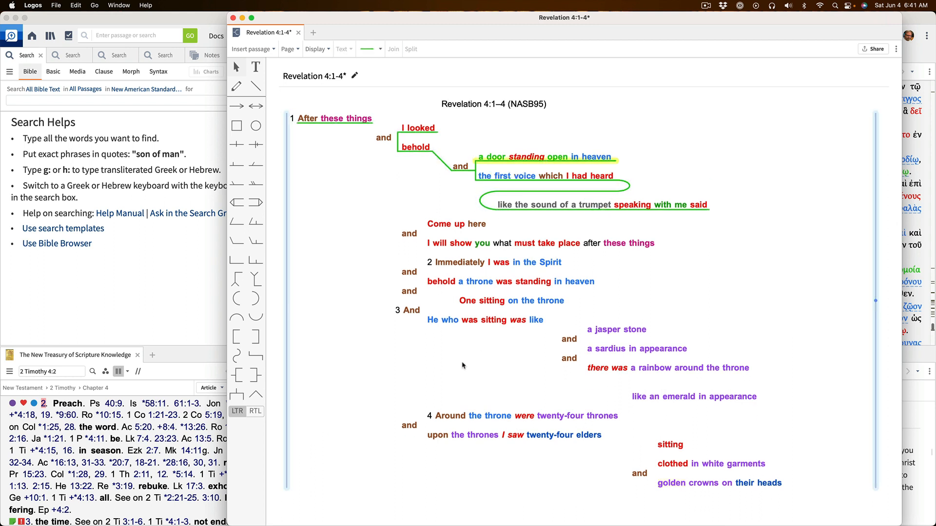
pyautogui.click(254, 87)
pyautogui.moveTo(377, 141); pyautogui.dragTo(397, 142)
pyautogui.moveTo(372, 123); pyautogui.dragTo(377, 142)
# Draw a vertical line from "Come up here" to verse 4 and underline each phrase down to "One sitting on the throne"
pyautogui.moveTo(423, 229); pyautogui.dragTo(489, 229)
pyautogui.moveTo(424, 229); pyautogui.dragTo(424, 441)
pyautogui.moveTo(425, 247); pyautogui.dragTo(658, 248)
pyautogui.moveTo(425, 267); pyautogui.dragTo(564, 267)
pyautogui.moveTo(425, 285); pyautogui.dragTo(593, 285)
pyautogui.moveTo(425, 305); pyautogui.dragTo(561, 305)
# Underline "He who was sitting was like" and draw the bracket lines around the jasper, sardius and rainbow phrases
pyautogui.moveTo(425, 325); pyautogui.dragTo(649, 334)
pyautogui.moveTo(583, 334)
pyautogui.mouseDown()
pyautogui.moveTo(583, 373)
pyautogui.moveTo(751, 375)
pyautogui.mouseUp()
pyautogui.moveTo(583, 343)
pyautogui.mouseDown()
pyautogui.moveTo(560, 344)
pyautogui.moveTo(559, 363)
pyautogui.mouseUp()
# Underline and branch the verse 4 phrases to "sitting" through "golden crowns", and join the rainbow phrase to "like an emerald in appearance" with a curve
pyautogui.moveTo(608, 427); pyautogui.dragTo(619, 421)
pyautogui.moveTo(425, 441); pyautogui.dragTo(602, 441)
pyautogui.moveTo(654, 449)
pyautogui.mouseDown()
pyautogui.moveTo(685, 450)
pyautogui.moveTo(654, 490)
pyautogui.mouseUp()
pyautogui.moveTo(654, 490)
pyautogui.mouseDown()
pyautogui.moveTo(784, 490)
pyautogui.moveTo(655, 469)
pyautogui.mouseUp()
pyautogui.moveTo(655, 478); pyautogui.dragTo(632, 478)
pyautogui.moveTo(610, 440); pyautogui.dragTo(631, 478)
pyautogui.moveTo(632, 402)
pyautogui.mouseDown()
pyautogui.moveTo(759, 401)
pyautogui.moveTo(752, 374)
pyautogui.mouseUp()
pyautogui.moveTo(601, 441); pyautogui.dragTo(609, 441)
pyautogui.moveTo(544, 325); pyautogui.dragTo(550, 325)
# Make "what" and the second "after" in verse 1 bold brown
pyautogui.click(502, 244)
pyautogui.keyDown('super'); pyautogui.click(592, 244); pyautogui.keyUp('super')
# Draw a vertical line joining the conjunctions from "and" under "Come up here" to verse 4, with horizontal branches beneath them
pyautogui.click(256, 86)
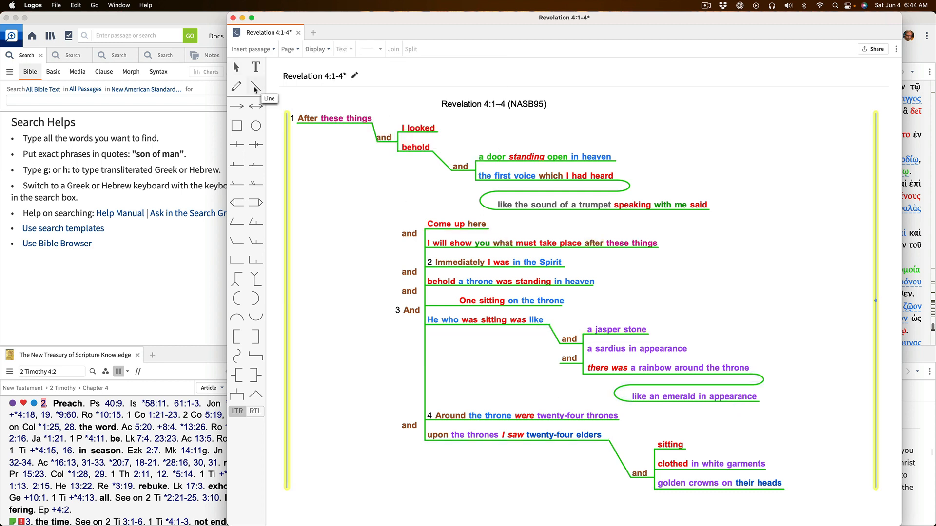
pyautogui.moveTo(397, 432); pyautogui.dragTo(397, 238)
pyautogui.moveTo(397, 277); pyautogui.dragTo(425, 276)
pyautogui.moveTo(397, 296)
pyautogui.mouseDown()
pyautogui.moveTo(425, 295)
pyautogui.moveTo(425, 314)
pyautogui.mouseUp()
# Add an S-shaped curve and attach it to the end of the line beneath "said"
pyautogui.click(236, 356)
pyautogui.moveTo(746, 213); pyautogui.dragTo(789, 247)
pyautogui.moveTo(779, 214); pyautogui.dragTo(710, 210)
# Move the conjunctions from below "Come up here" through verse 4 and the "upon the thrones" line slightly down
pyautogui.moveTo(400, 239); pyautogui.dragTo(409, 243)
pyautogui.moveTo(409, 272); pyautogui.dragTo(409, 282)
pyautogui.moveTo(409, 291); pyautogui.dragTo(408, 302)
pyautogui.moveTo(411, 311); pyautogui.dragTo(410, 322)
pyautogui.moveTo(409, 426); pyautogui.dragTo(409, 436)
pyautogui.moveTo(438, 435); pyautogui.dragTo(439, 445)
pyautogui.moveTo(397, 260); pyautogui.dragTo(397, 271)
# Move the phrases from "Come up here" through "there was a rainbow around the throne" slightly down
pyautogui.moveTo(435, 224); pyautogui.dragTo(439, 254)
pyautogui.moveTo(441, 263); pyautogui.dragTo(441, 272)
pyautogui.moveTo(437, 281); pyautogui.dragTo(480, 311)
pyautogui.moveTo(445, 320); pyautogui.dragTo(446, 330)
pyautogui.moveTo(554, 337); pyautogui.dragTo(597, 340)
pyautogui.moveTo(597, 349); pyautogui.dragTo(596, 358)
pyautogui.moveTo(599, 368); pyautogui.dragTo(598, 377)
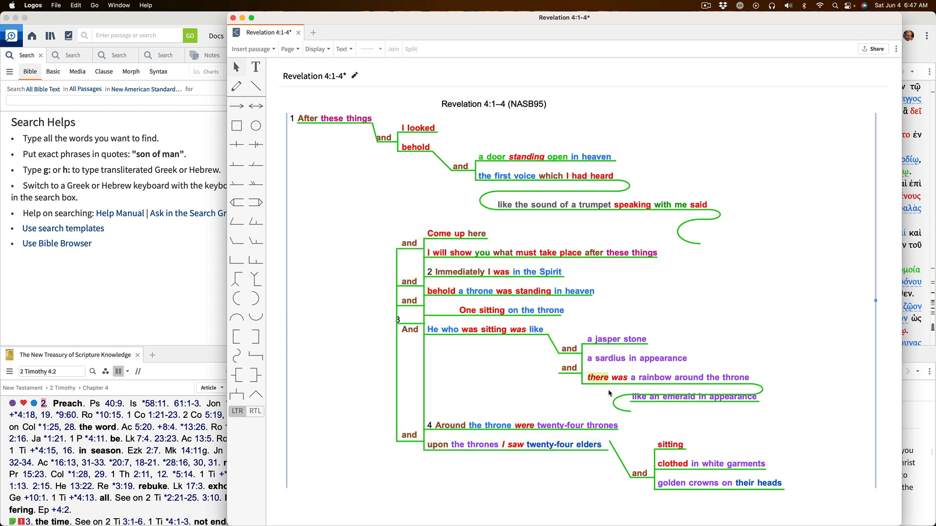
# Move "like an emerald in appearance" and the group of phrases describing the elders slightly down to match their lines
pyautogui.moveTo(619, 460); pyautogui.dragTo(618, 469)
pyautogui.moveTo(670, 483)
pyautogui.mouseDown()
pyautogui.moveTo(670, 493)
pyautogui.moveTo(667, 474)
pyautogui.mouseUp()
pyautogui.moveTo(669, 445); pyautogui.dragTo(669, 454)
pyautogui.moveTo(642, 398); pyautogui.dragTo(693, 411)
# Stretch the curve from "said" around to the conjunctions of the block starting with "Come up here"
pyautogui.click(697, 240)
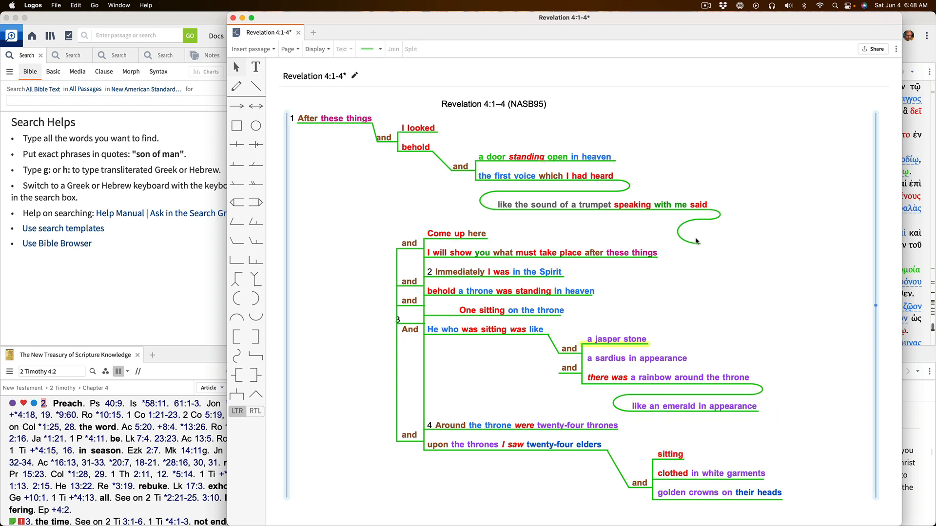
pyautogui.moveTo(700, 244); pyautogui.dragTo(411, 320)
pyautogui.click(649, 463)
pyautogui.click(457, 315)
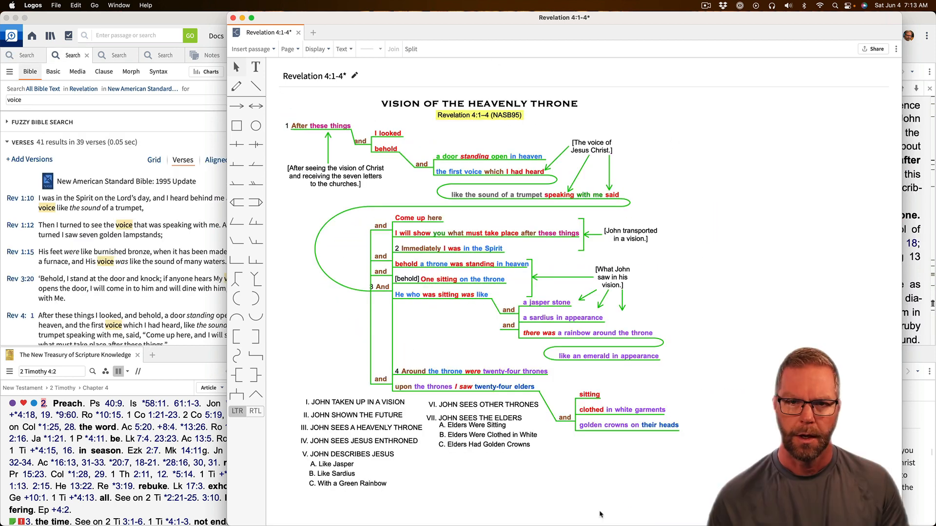
# Examine the annotated diagram and read Revelation 1:10 and 1:12 in the search results for "voice"
pyautogui.click(600, 515)
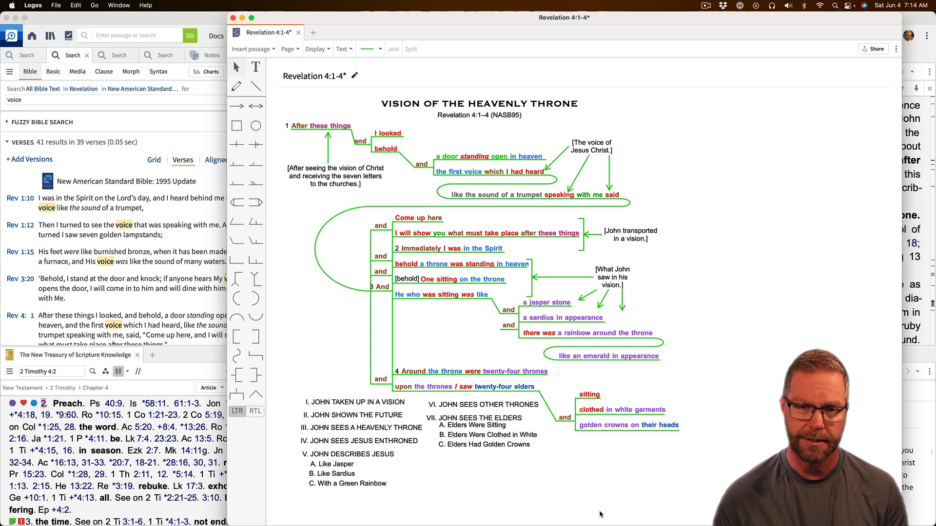
pyautogui.click(479, 368)
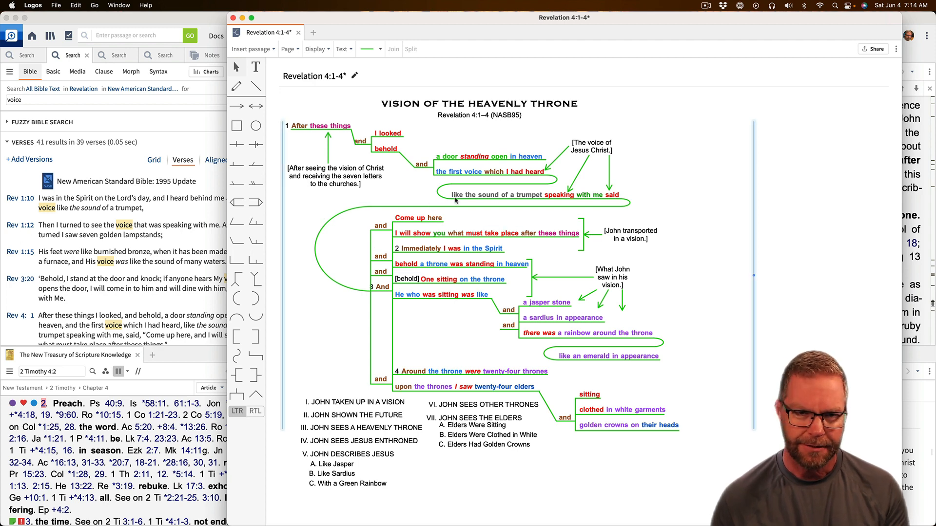
pyautogui.click(539, 458)
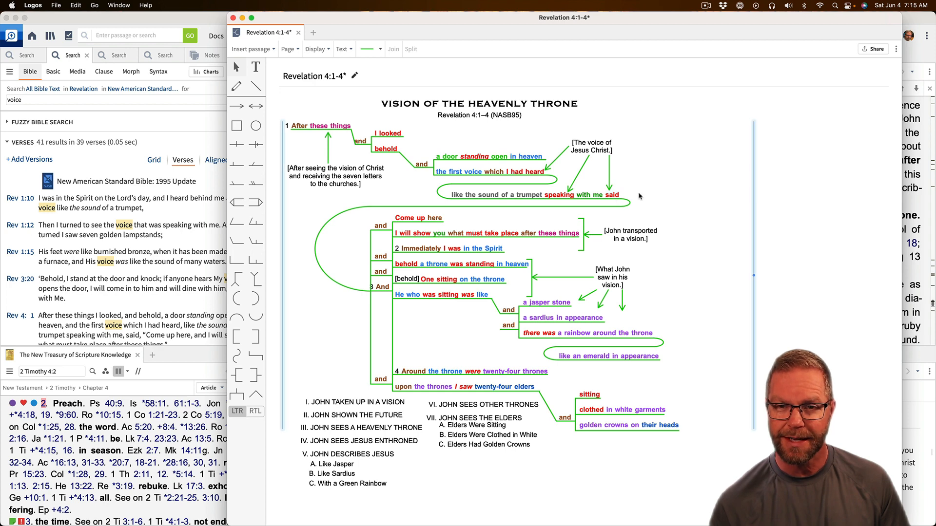
pyautogui.click(570, 208)
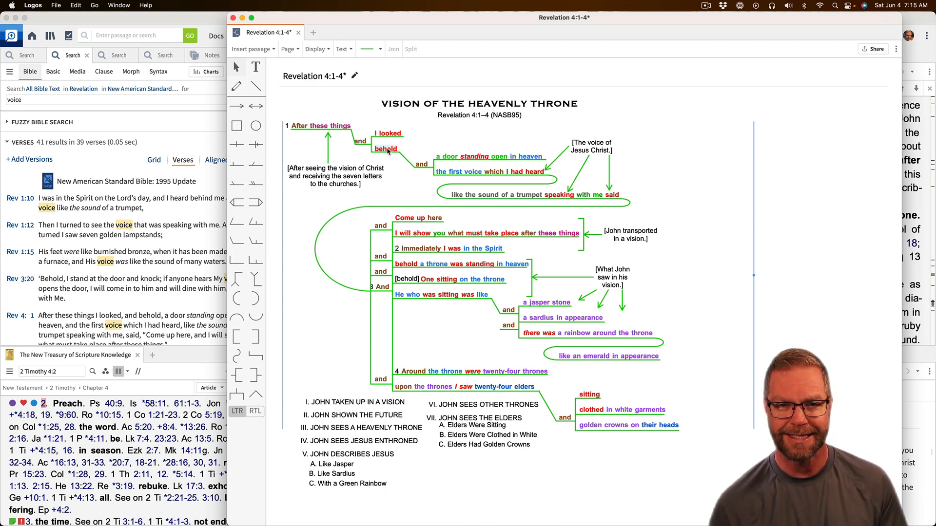
pyautogui.moveTo(24, 199)
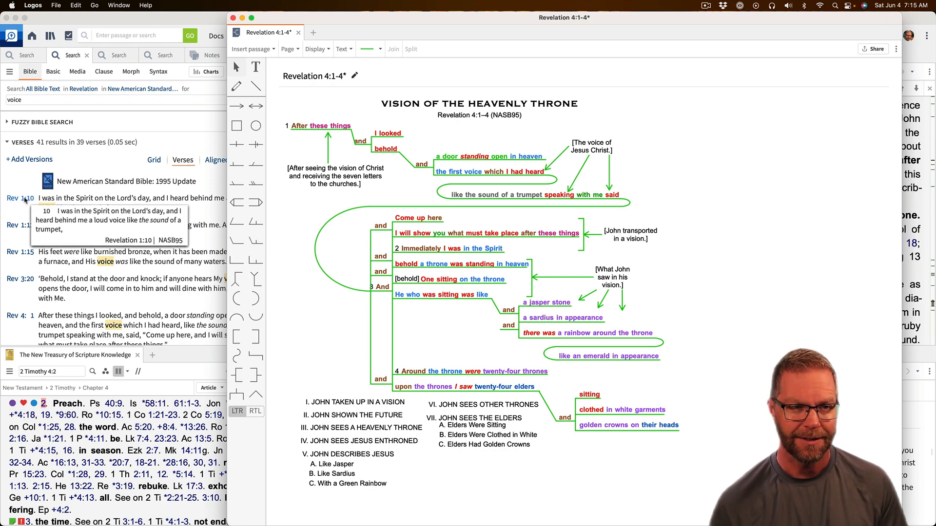
pyautogui.moveTo(23, 231)
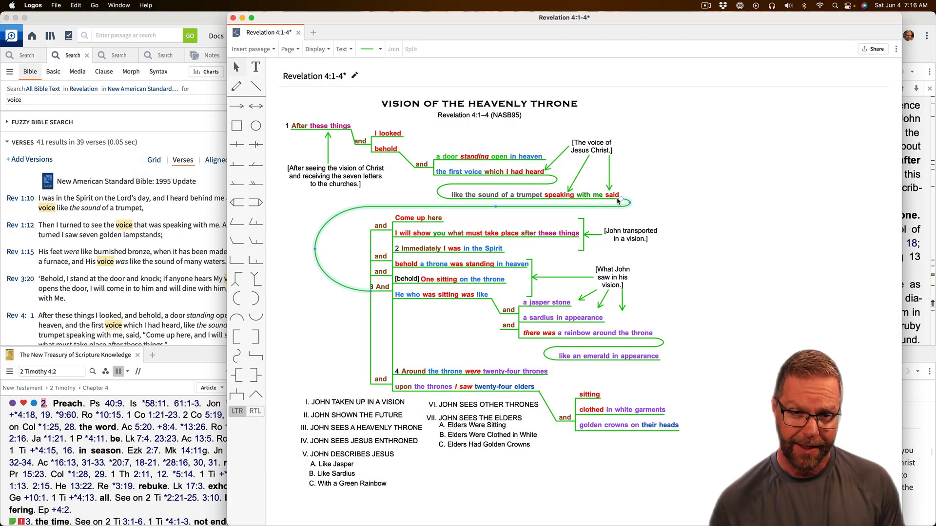
pyautogui.click(581, 153)
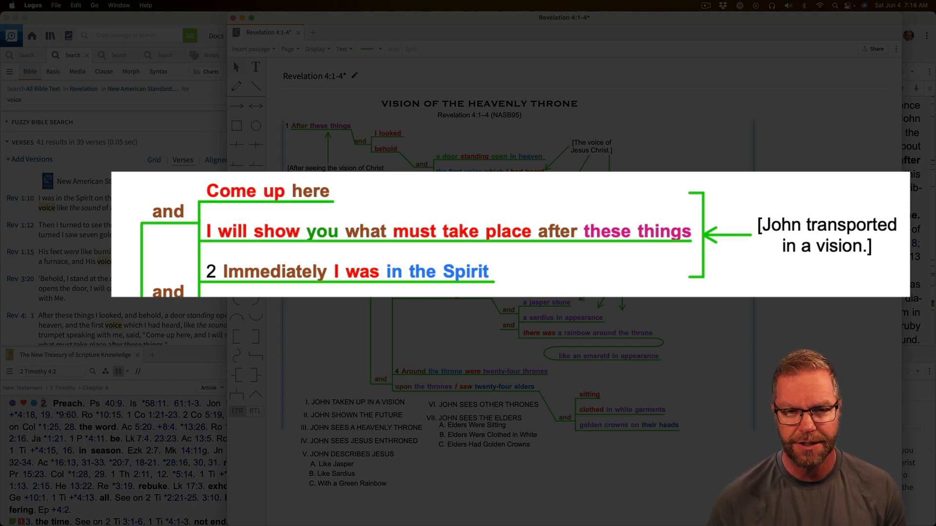
pyautogui.click(842, 214)
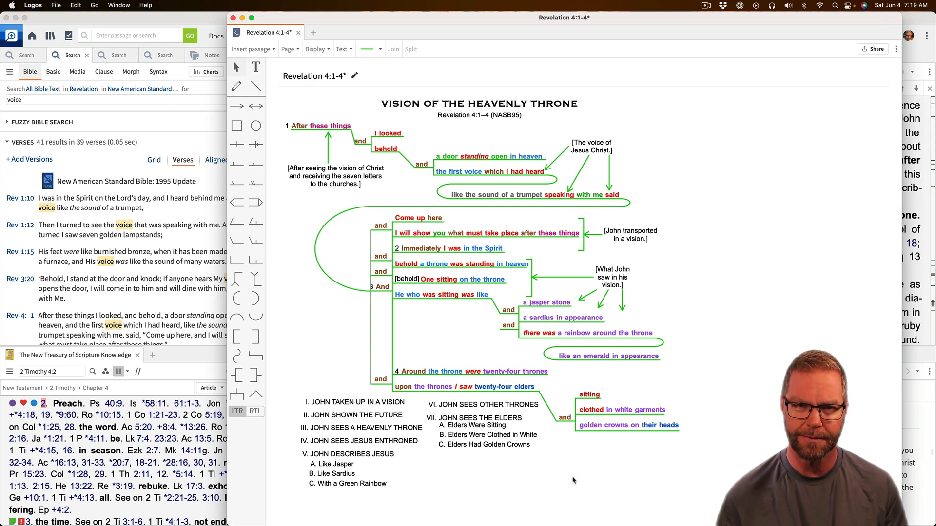
# Insert "See the" at the start of the diagram's title so that it reads "See the Vision of the Heavenly Throne"
pyautogui.click(487, 104)
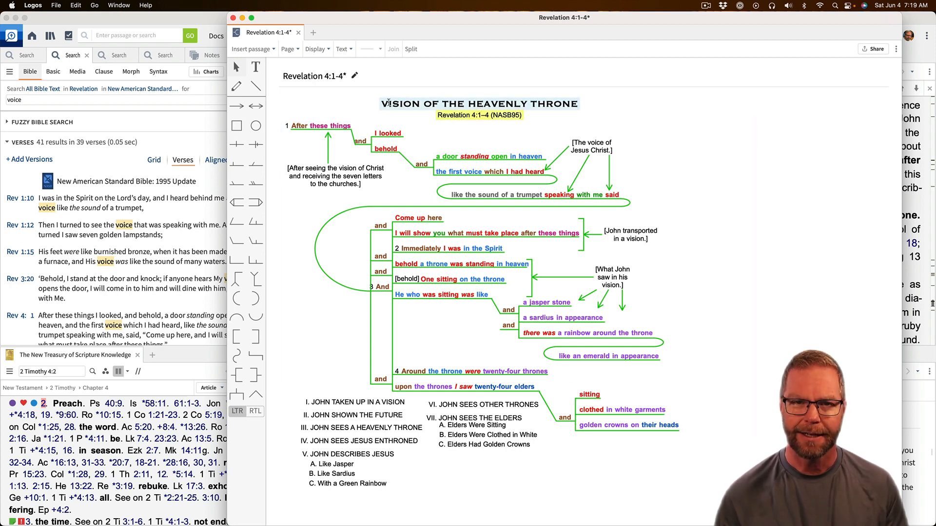
pyautogui.write('See')
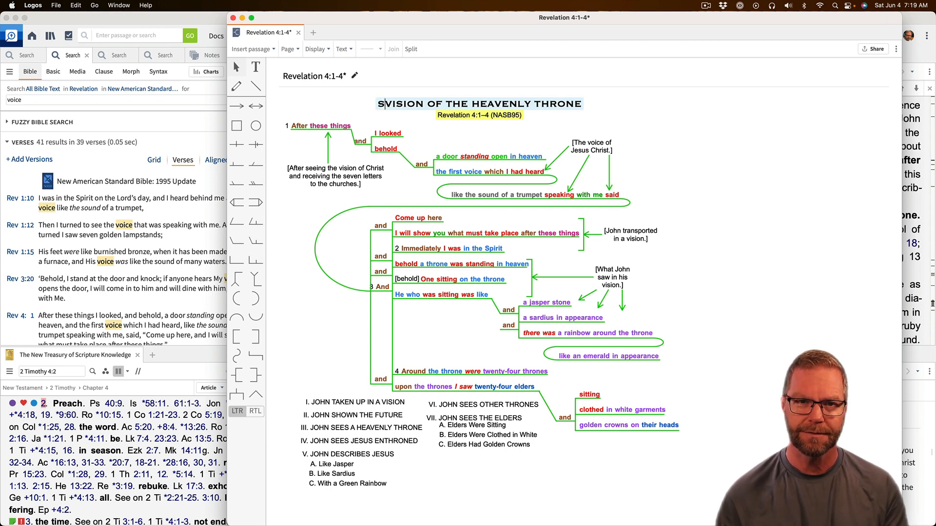
pyautogui.press('BackSpace')
pyautogui.press('BackSpace')
pyautogui.press('BackSpace')
pyautogui.write('ee the')
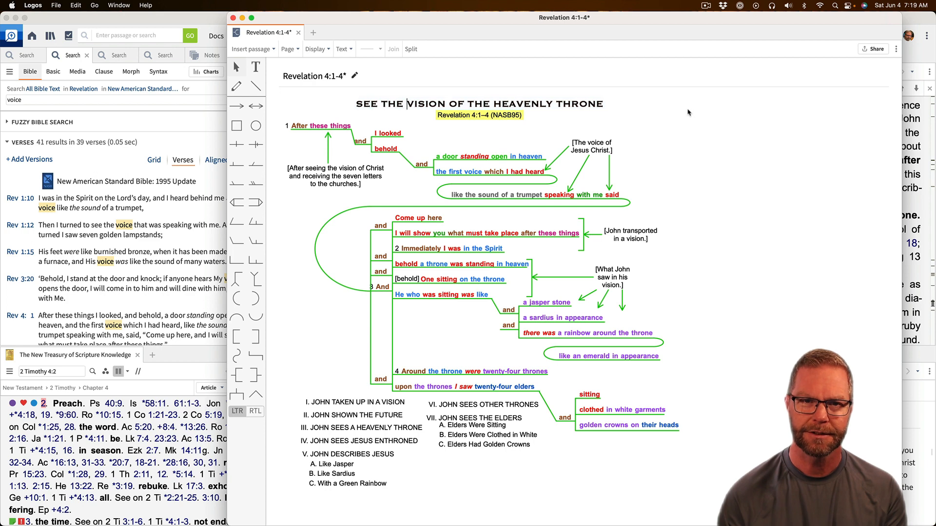
pyautogui.click(671, 107)
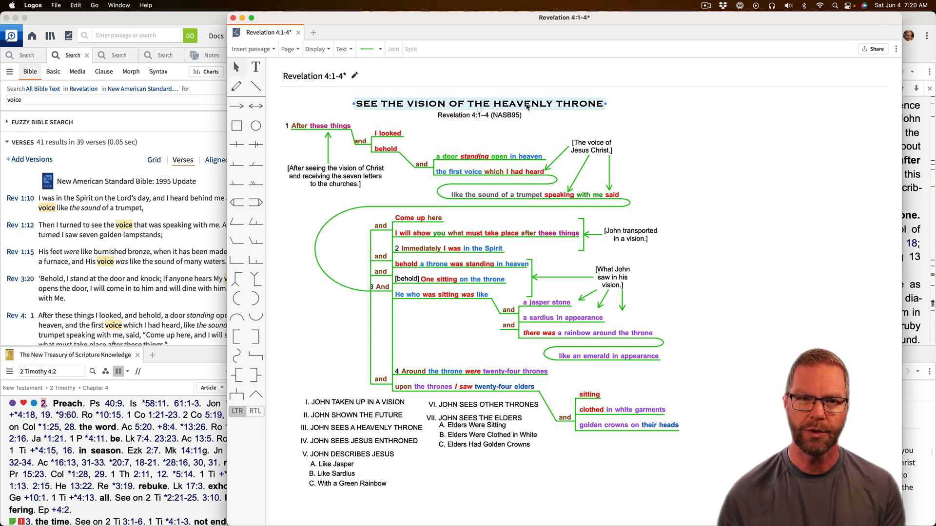
pyautogui.click(623, 148)
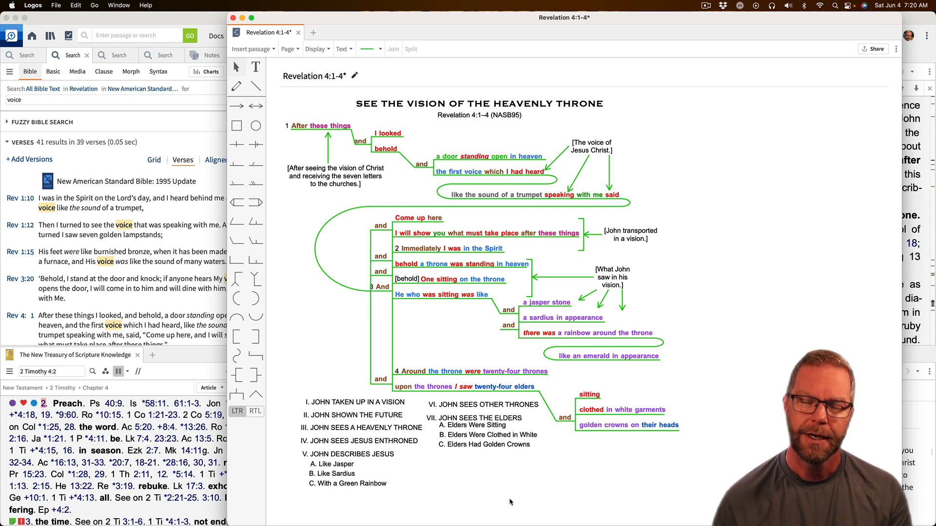
# Restyle all the annotation arrows and both square brackets beside the phrases as black dotted lines of the thinnest weight
pyautogui.click(622, 307)
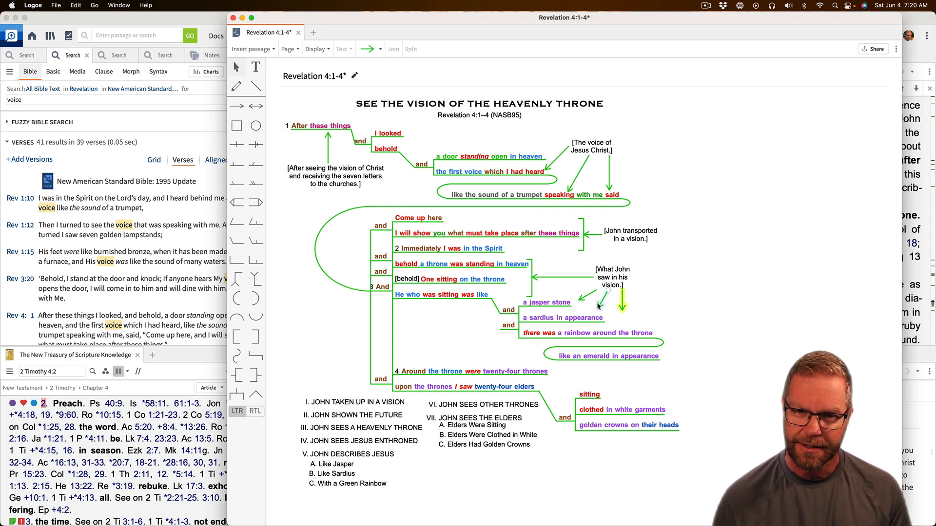
pyautogui.keyDown('shift'); pyautogui.click(598, 306); pyautogui.keyUp('shift')
pyautogui.keyDown('shift'); pyautogui.click(585, 296); pyautogui.keyUp('shift')
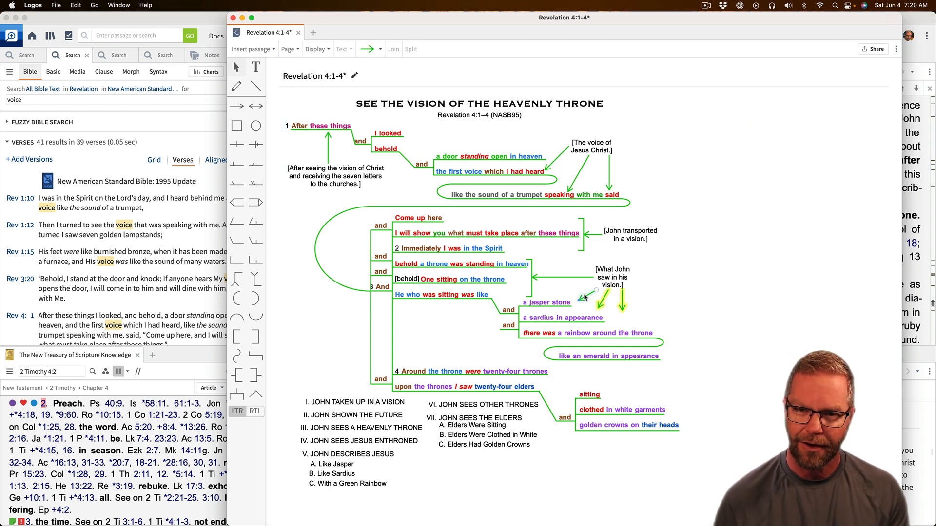
pyautogui.keyDown('shift'); pyautogui.click(576, 277); pyautogui.keyUp('shift')
pyautogui.keyDown('shift'); pyautogui.click(532, 288); pyautogui.keyUp('shift')
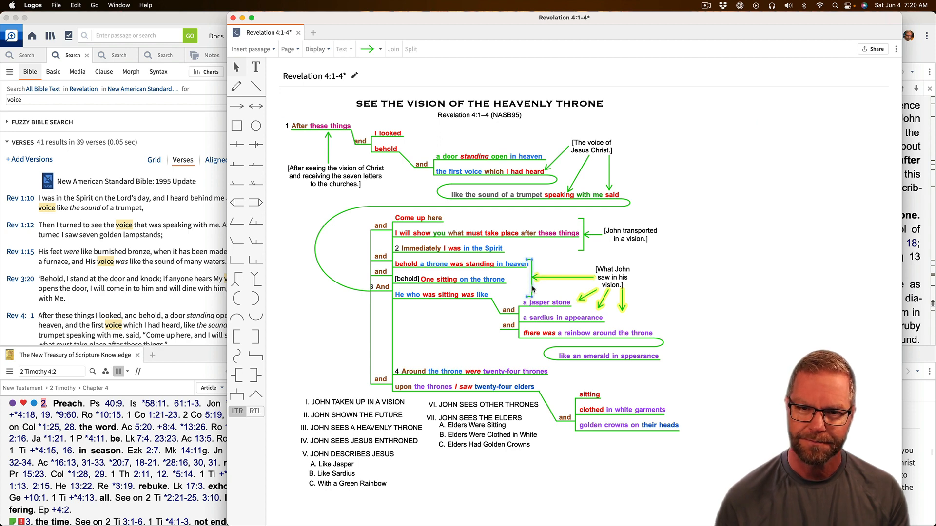
pyautogui.keyDown('shift'); pyautogui.click(583, 250); pyautogui.keyUp('shift')
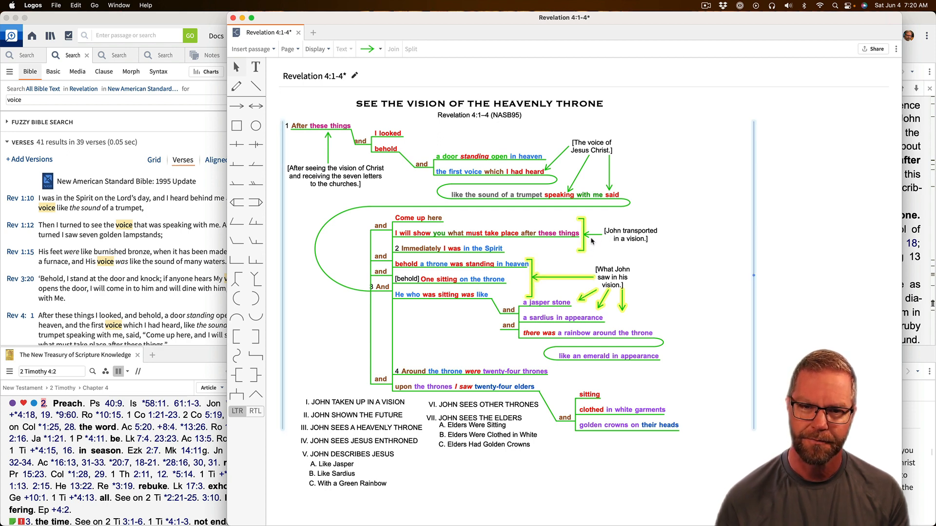
pyautogui.keyDown('shift'); pyautogui.click(595, 235); pyautogui.keyUp('shift')
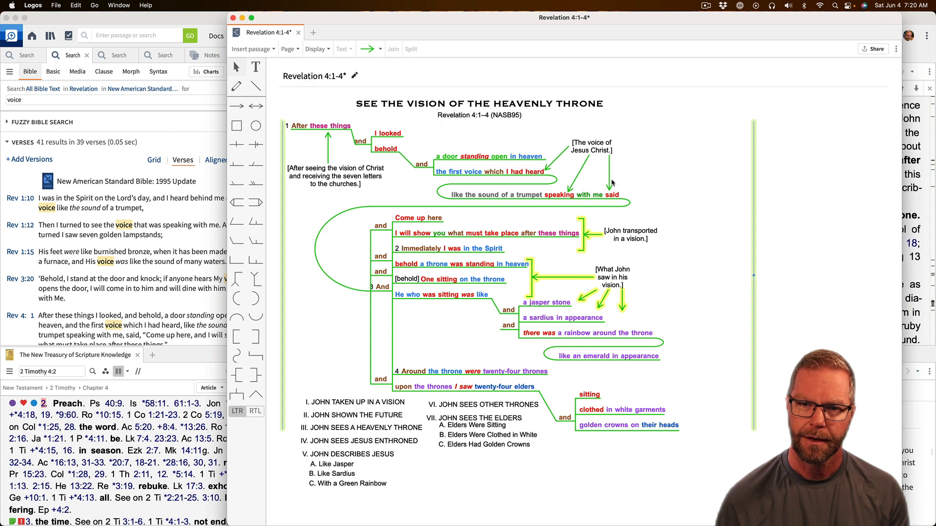
pyautogui.keyDown('shift'); pyautogui.click(610, 182); pyautogui.keyUp('shift')
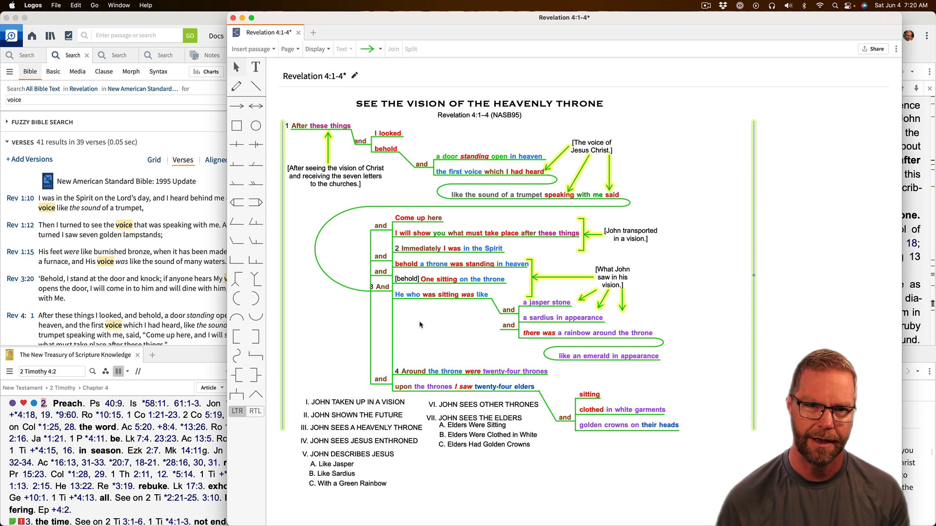
pyautogui.click(366, 50)
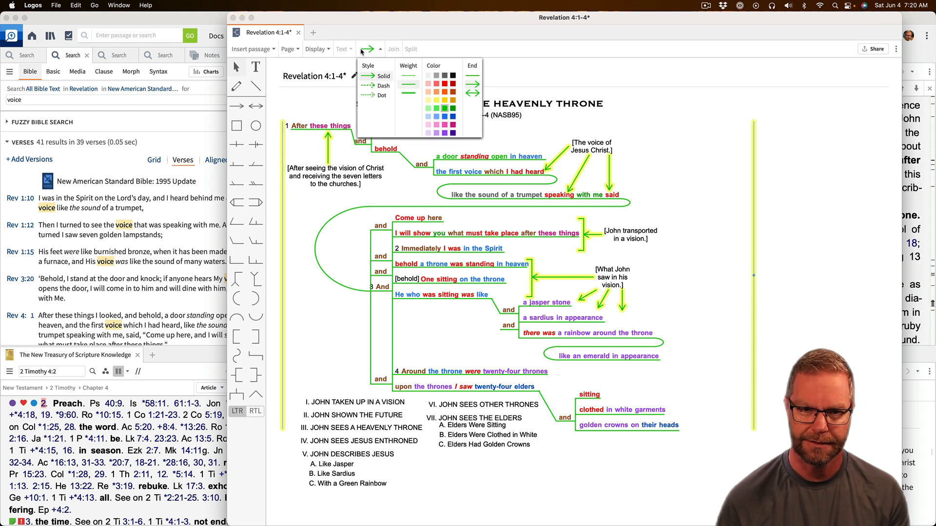
pyautogui.click(376, 95)
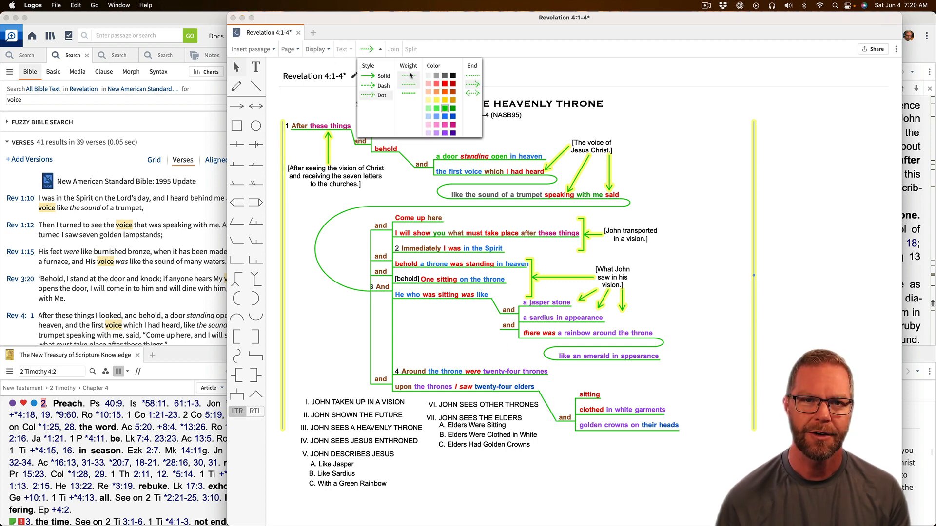
pyautogui.click(453, 76)
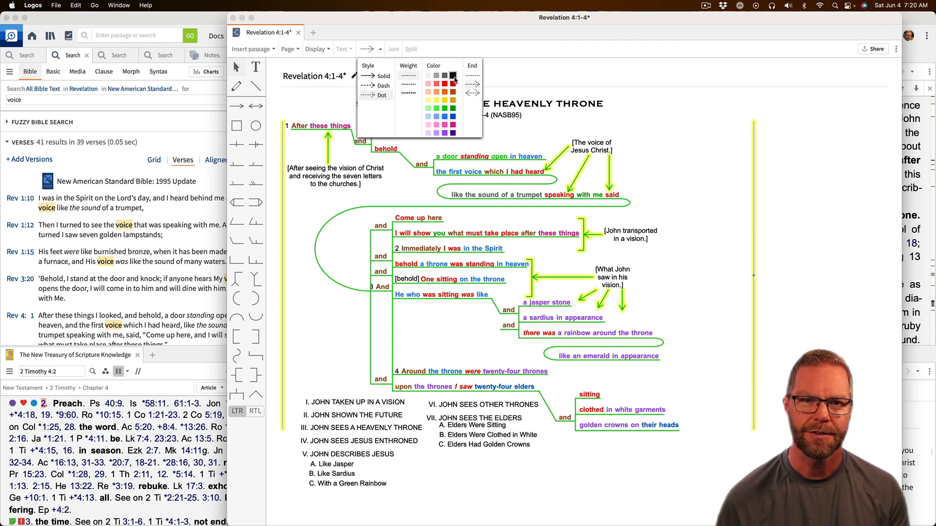
pyautogui.click(688, 289)
# Italicize the four bracketed explanatory annotations and the inserted "[behold]"
pyautogui.click(337, 177)
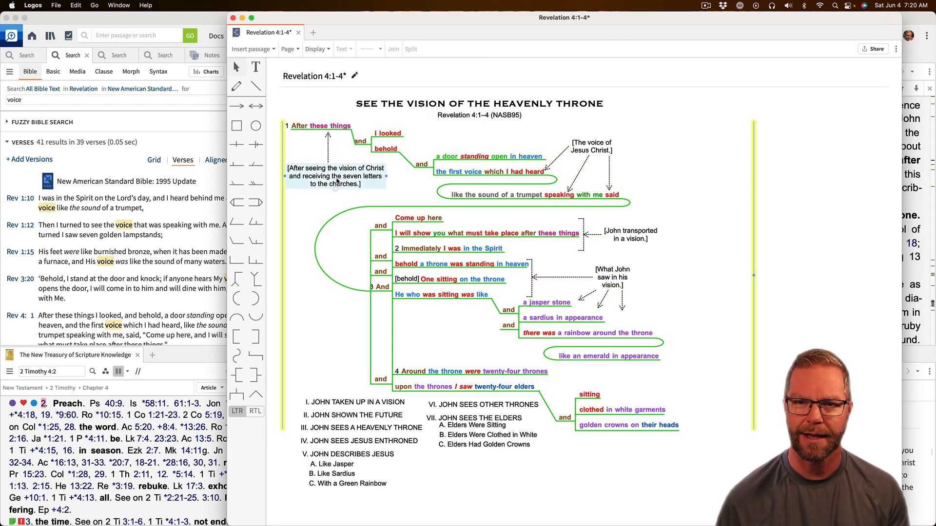
pyautogui.click(596, 147)
pyautogui.press('y')
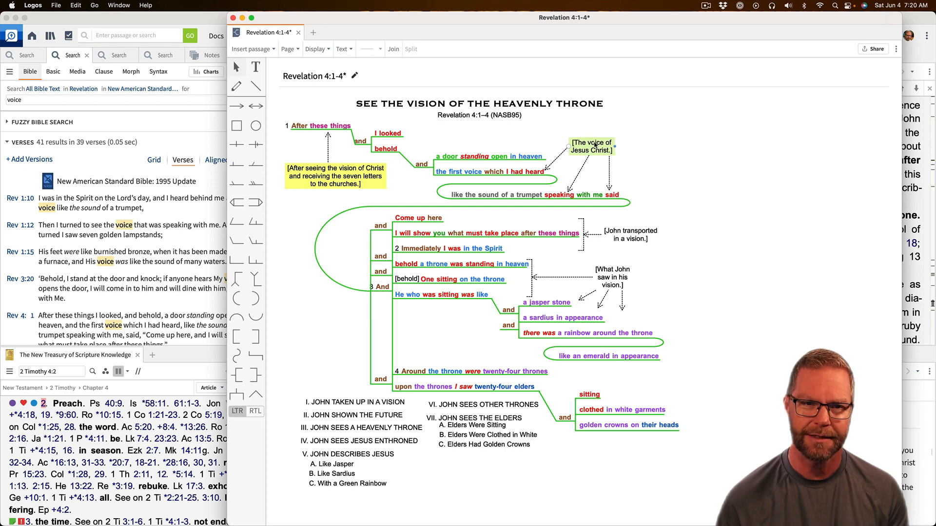
pyautogui.click(623, 236)
pyautogui.press('y')
pyautogui.click(612, 278)
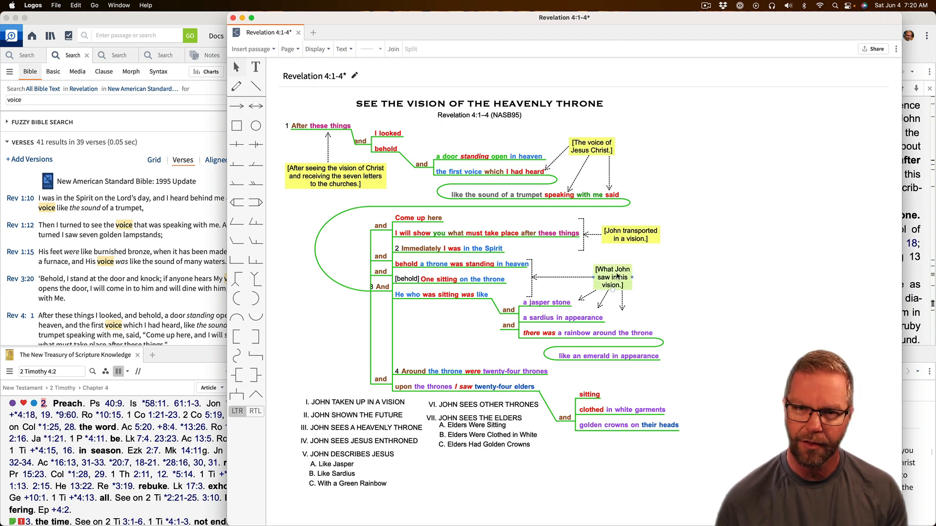
pyautogui.press('y')
pyautogui.click(410, 279)
pyautogui.press('y')
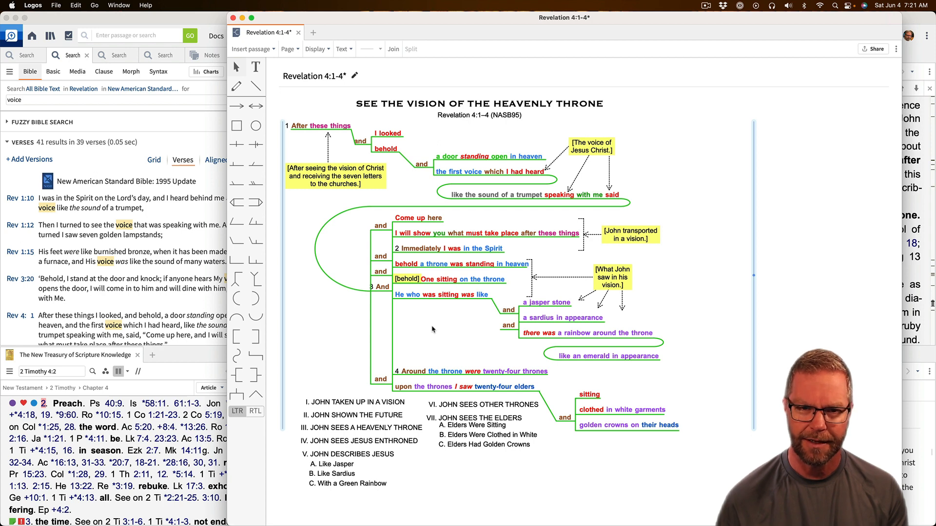
pyautogui.click(344, 48)
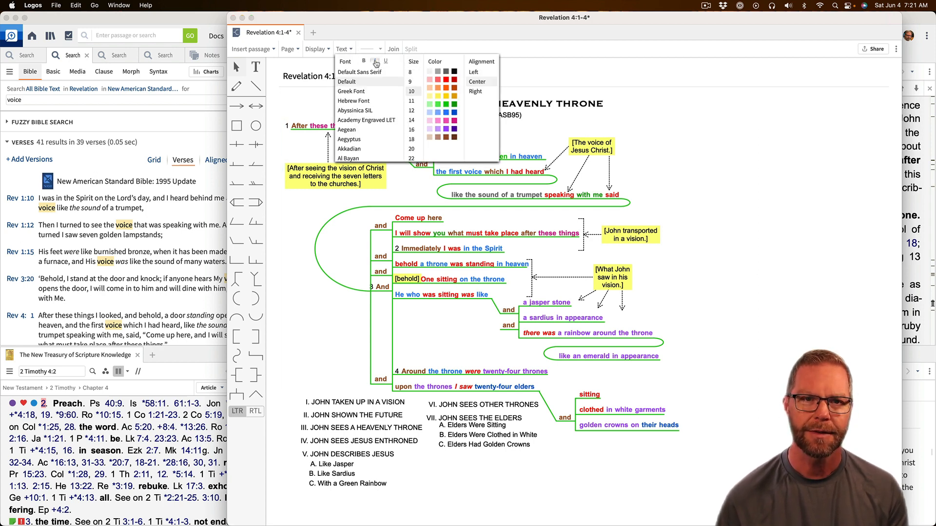
pyautogui.click(286, 242)
pyautogui.click(323, 316)
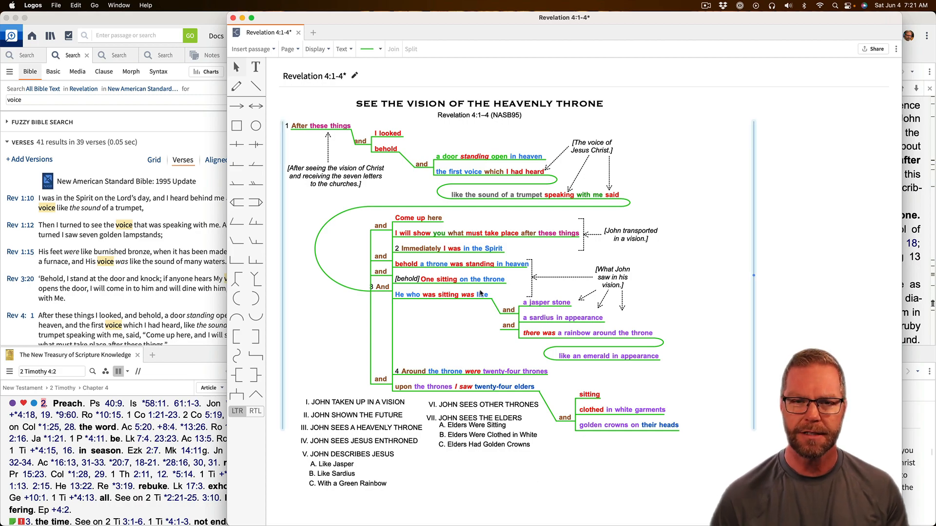
# Switch to the main Logos window to review Revelation 4:1-4 in the NASB95 text, and return to the diagram
pyautogui.hotkey('ctrl', 'Up')
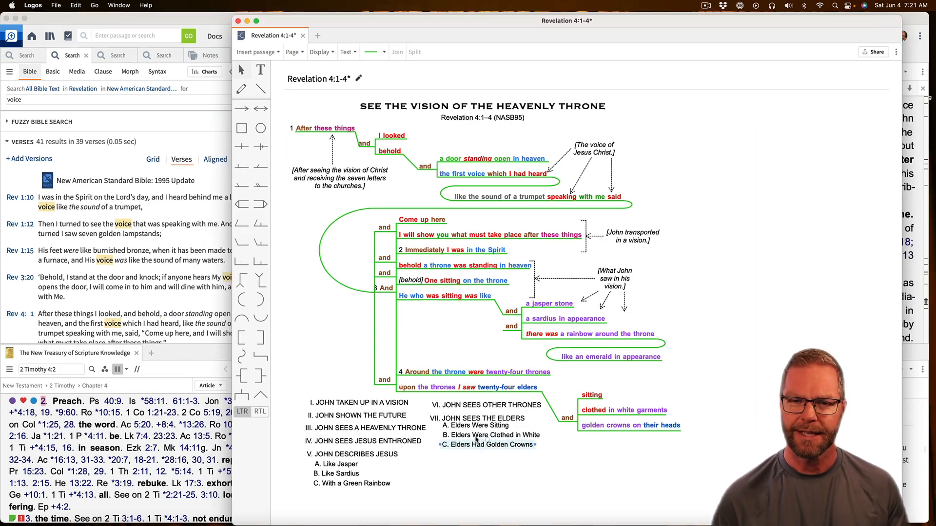
pyautogui.click(477, 242)
pyautogui.scroll(3, 477, 242)
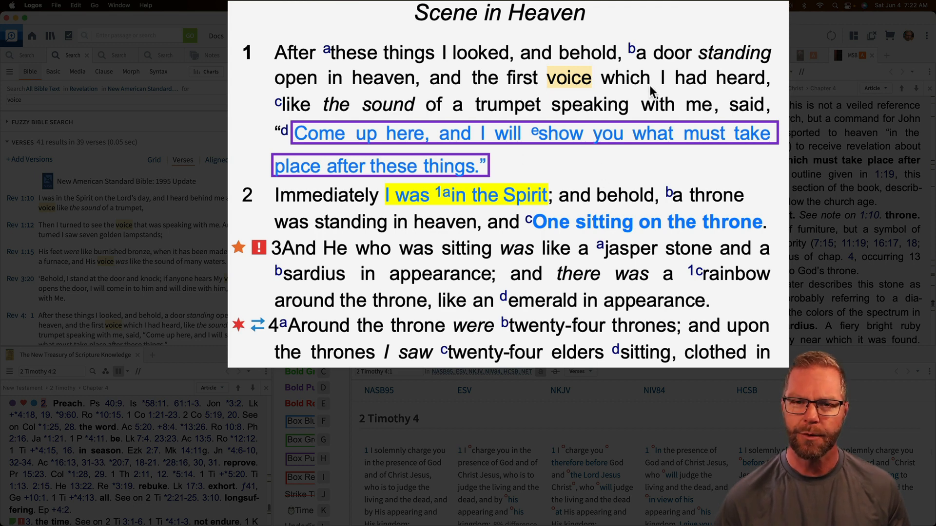
pyautogui.moveTo(464, 226)
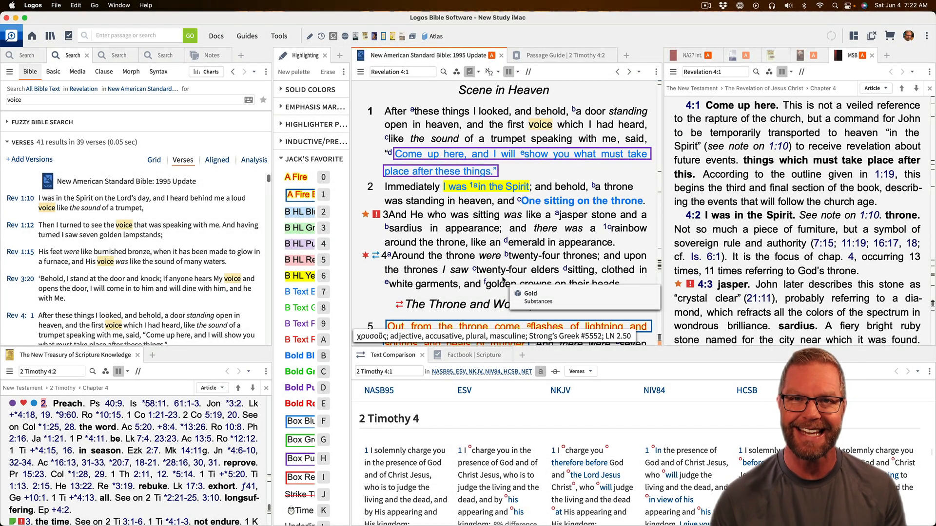
pyautogui.hotkey('ctrl', 'Up')
pyautogui.click(652, 252)
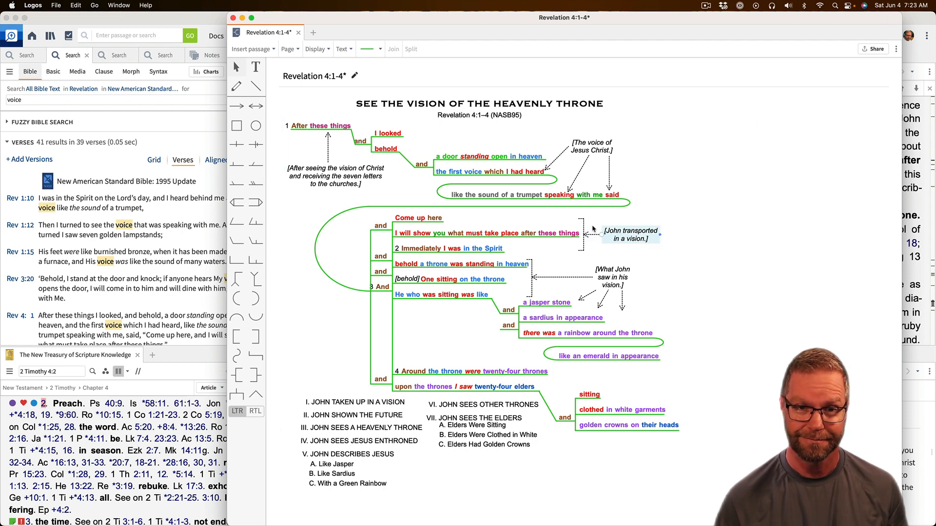
# Review the sermon outline's main points and sub-points against the corresponding phrases and annotations in the diagram
pyautogui.click(582, 244)
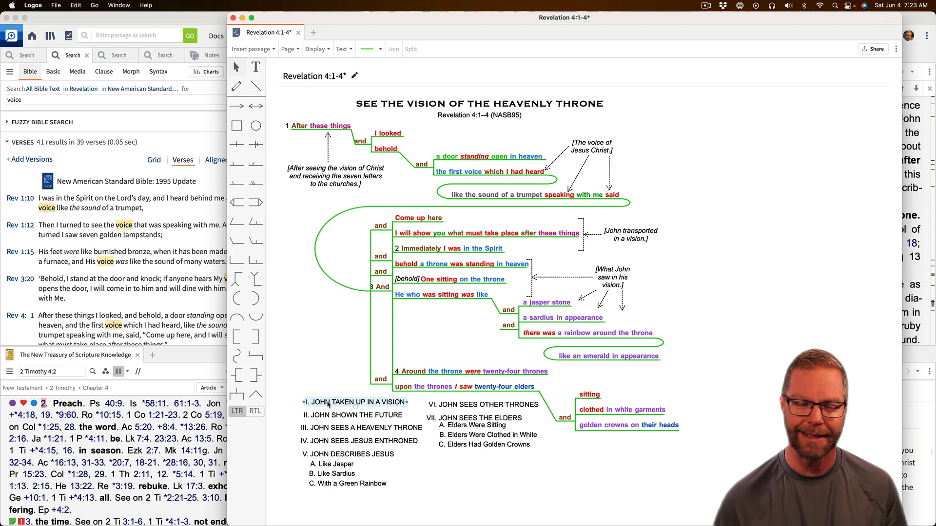
pyautogui.click(323, 416)
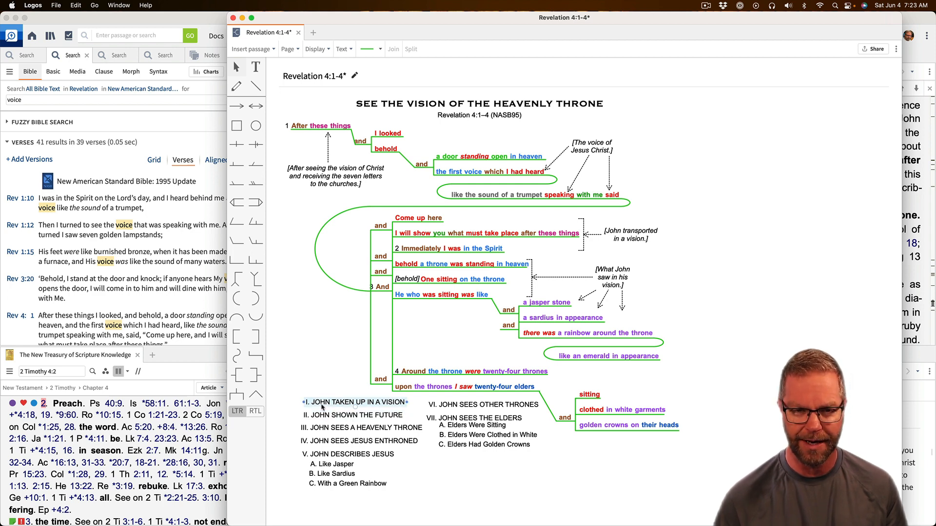
pyautogui.click(333, 429)
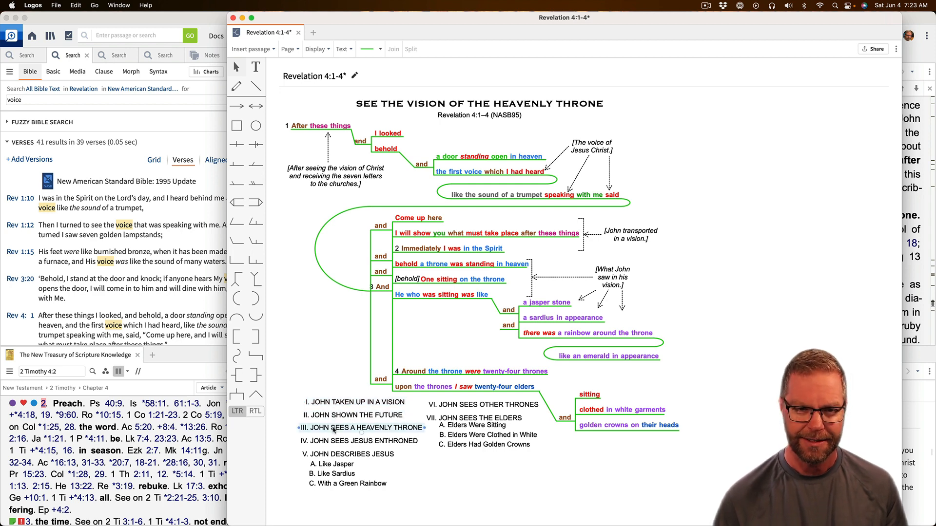
pyautogui.click(423, 392)
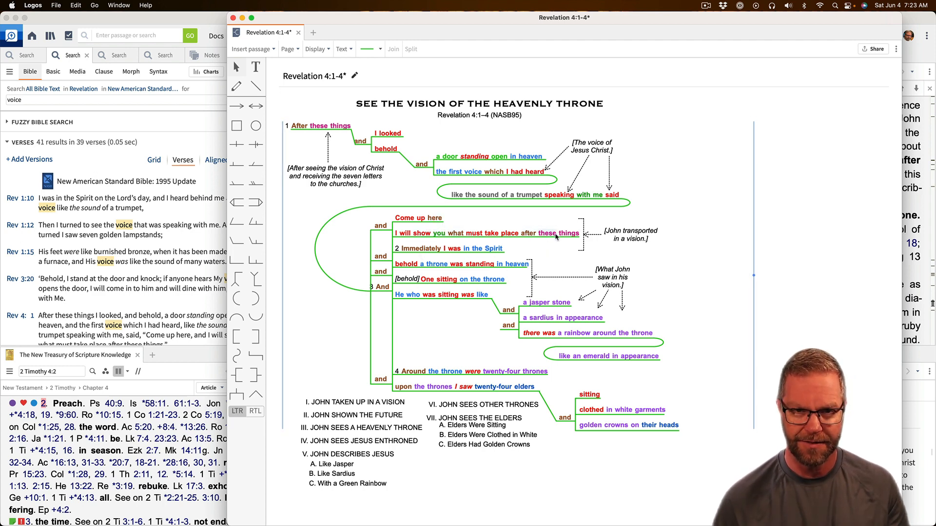
pyautogui.click(328, 415)
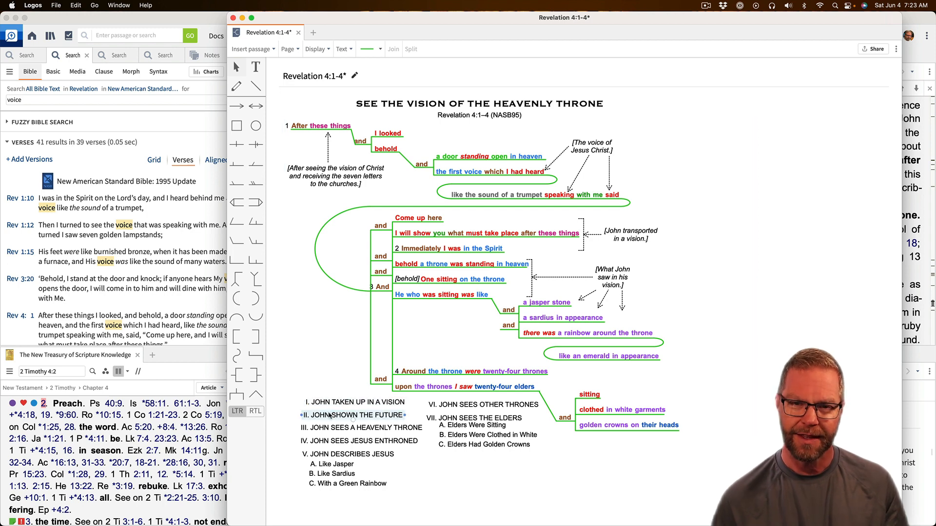
pyautogui.click(387, 420)
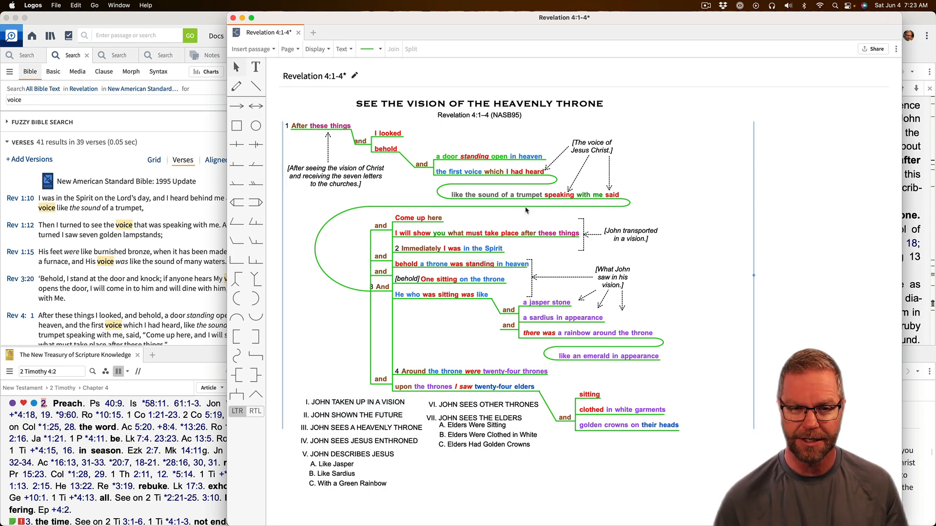
pyautogui.click(334, 428)
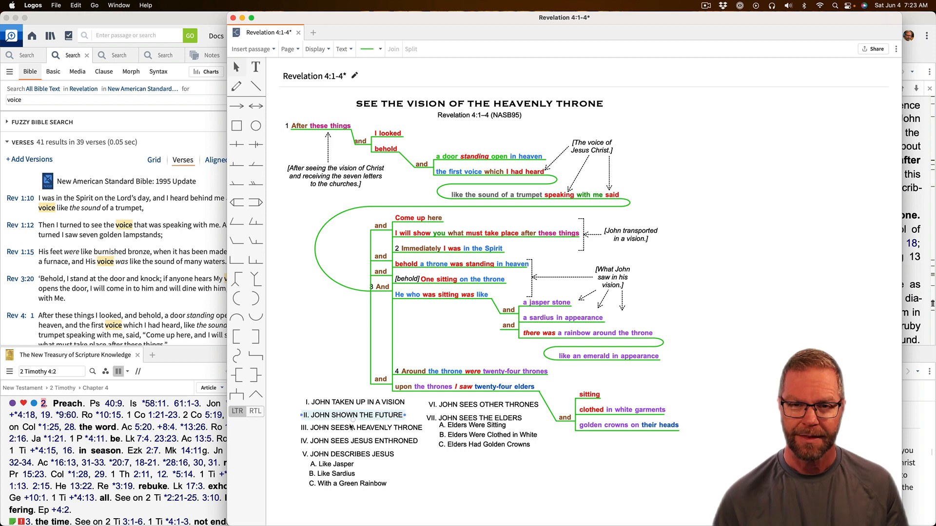
pyautogui.click(383, 433)
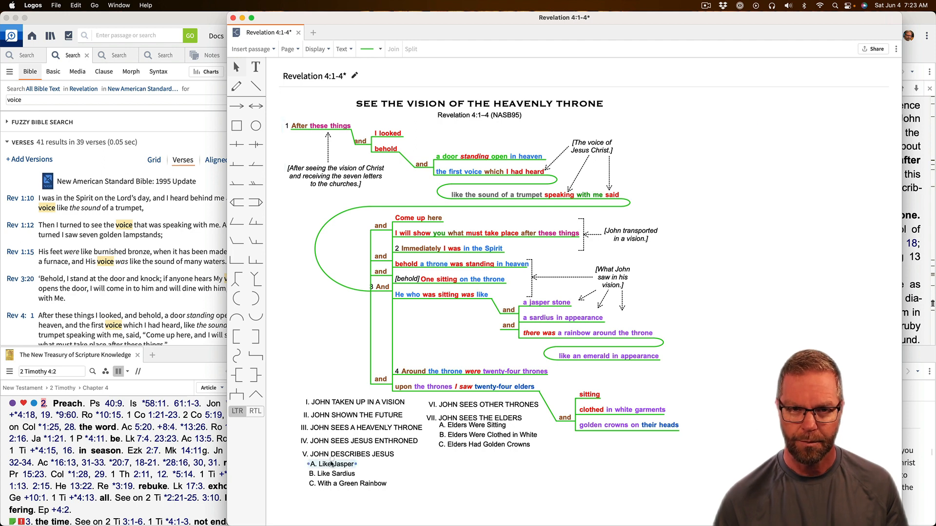
pyautogui.click(388, 443)
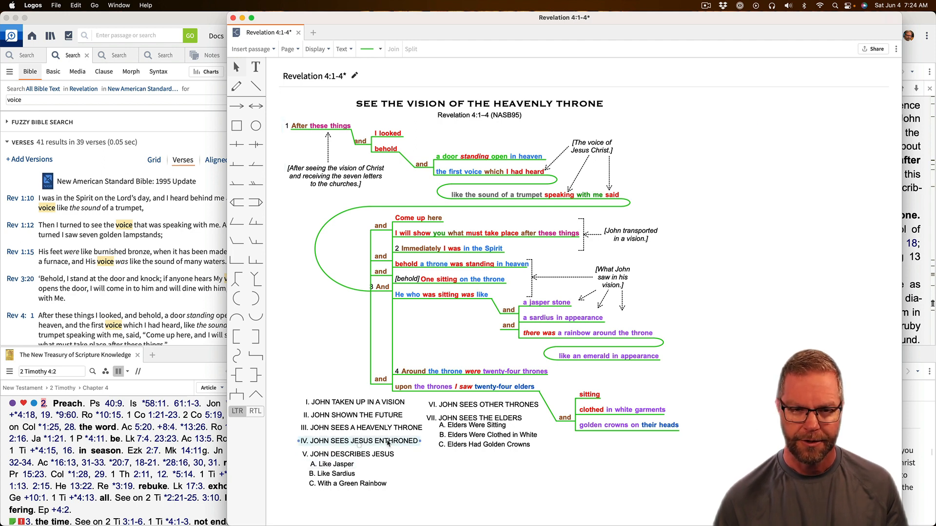